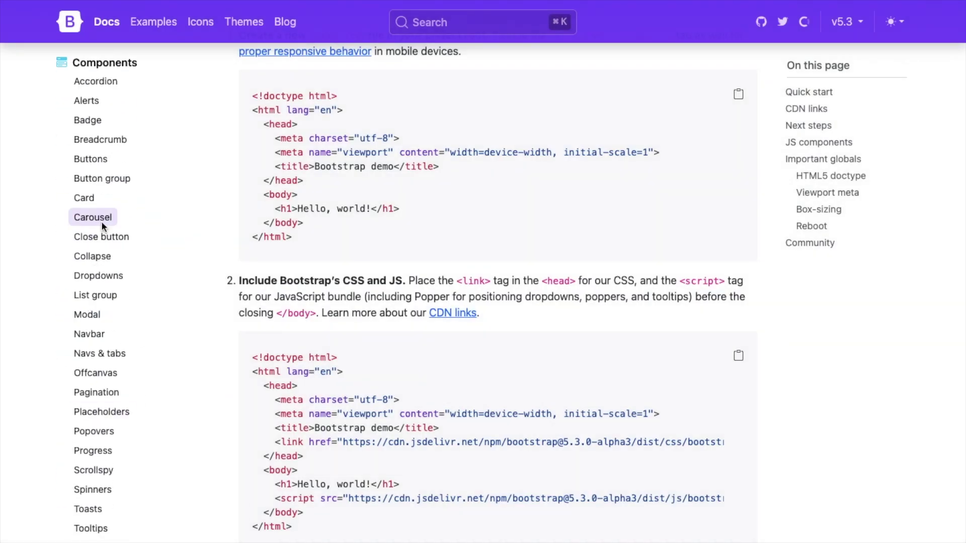
Step: Copy the Indicators example code from the Bootstrap Carousel documentation page
click(94, 216)
scroll(452, 317, down, 5)
click(743, 443)
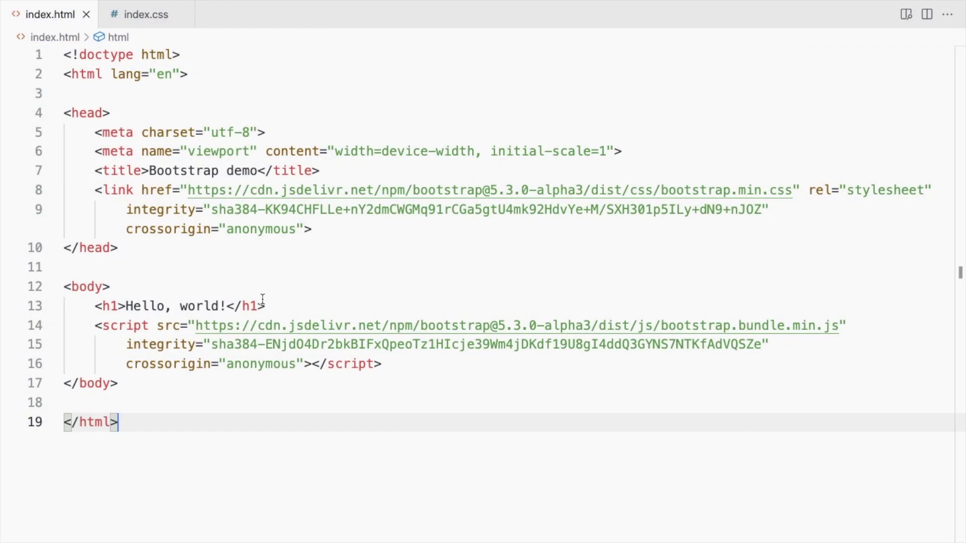
drag(262, 300, 95, 305)
Step: Paste the carousel code over the h1 and delete its previous/next controls
key(ctrl+v)
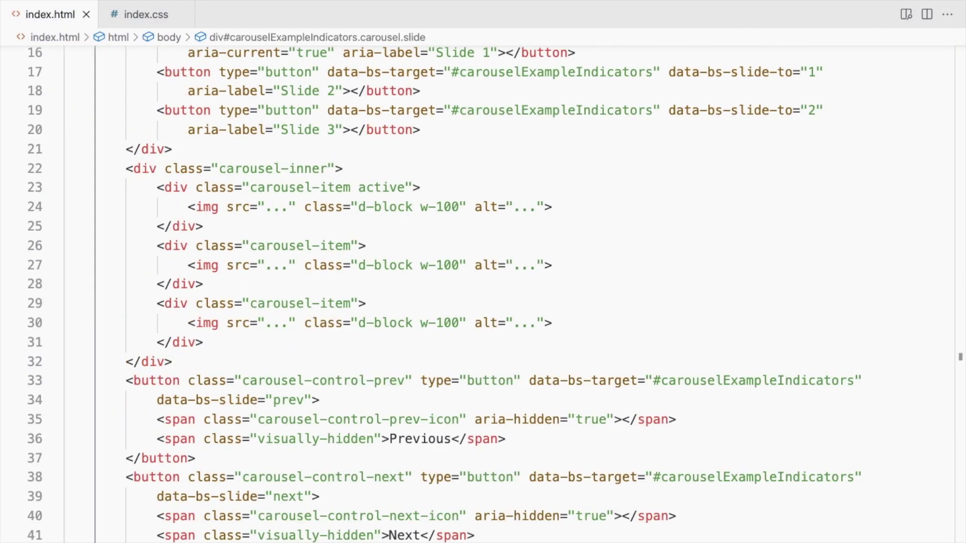
drag(174, 361, 484, 540)
key(BackSpace)
Step: Add slide items to make five, with donut, cupcake, crepe, croissant and pie images
click(208, 341)
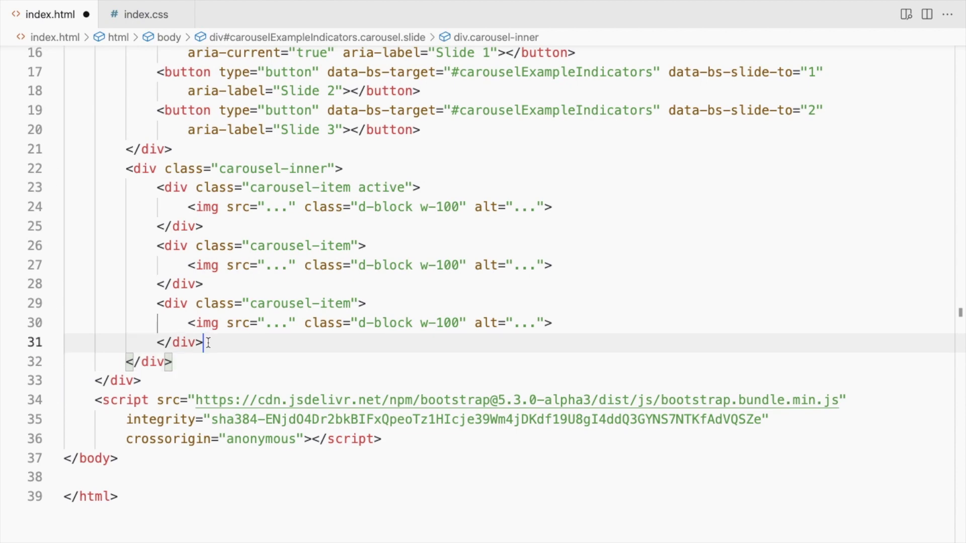
drag(208, 342, 157, 303)
key(ctrl+c)
key(ctrl+v)
key(ctrl+v)
double_click(285, 205)
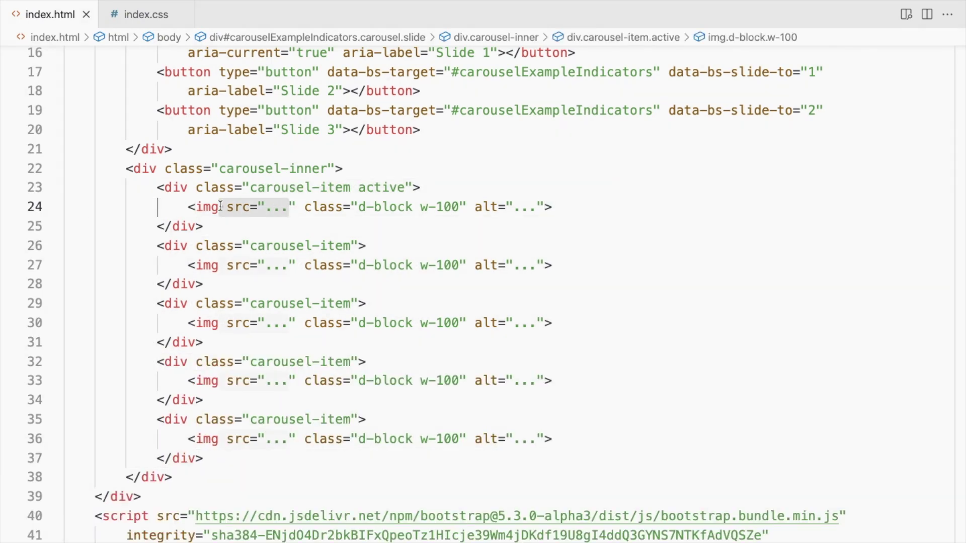
key(ctrl+v)
click(383, 186)
scroll(384, 186, up, 3)
drag(157, 208, 421, 265)
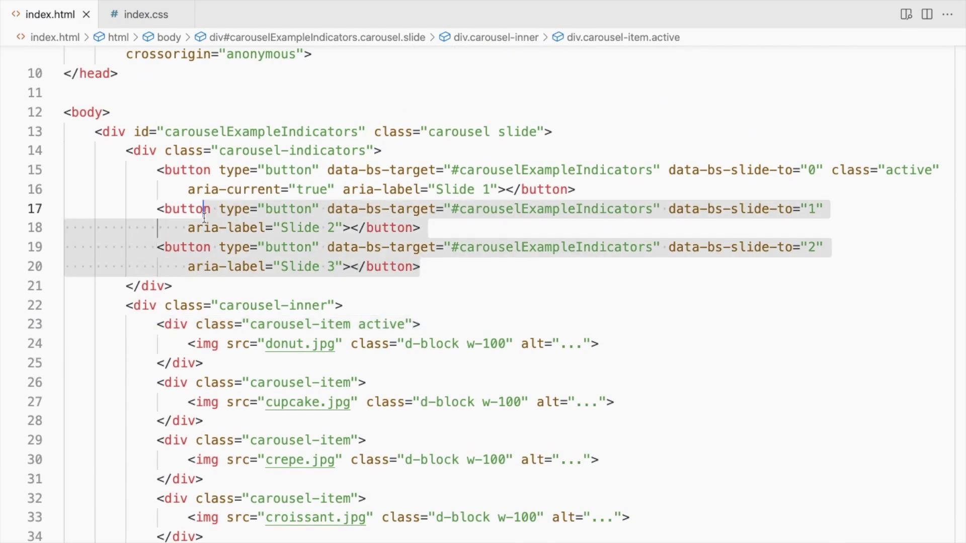
Step: Add fourth and fifth indicator buttons with matching slide numbers
key(shift+alt+Down)
double_click(333, 305)
text(4)
click(334, 344)
key(BackSpace)
text(5)
double_click(818, 286)
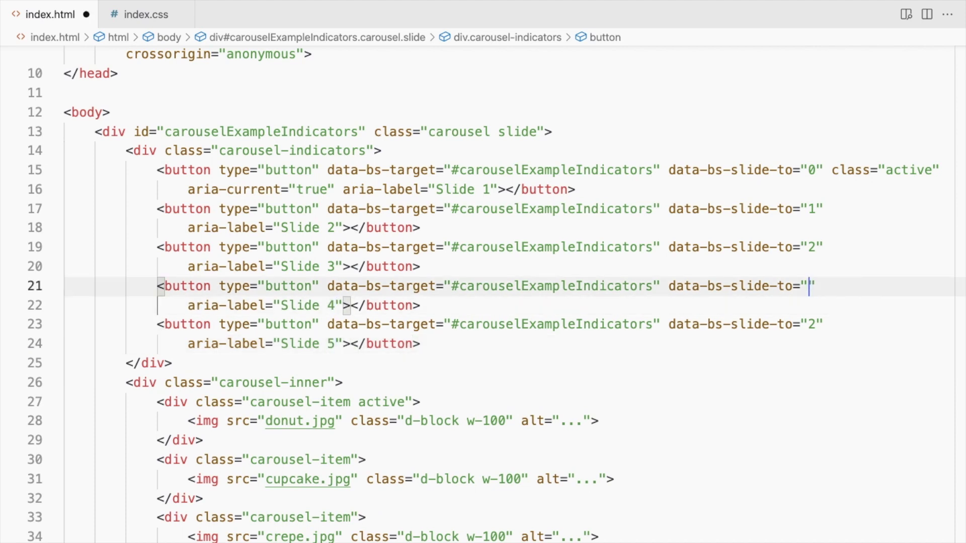
text(3)
double_click(817, 324)
text(4)
click(629, 307)
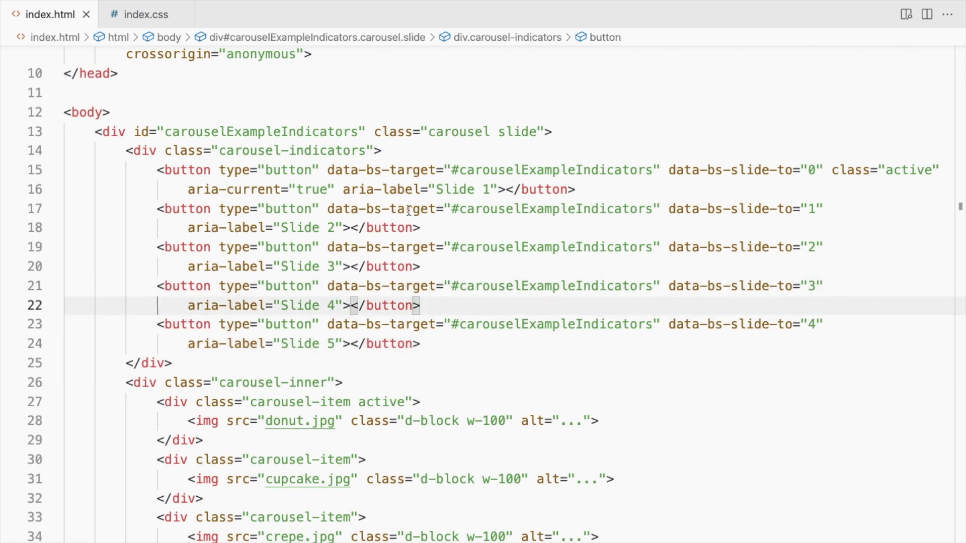
Step: Label the five indicator buttons Donut, Cupcake, Crepe, Croissant and Pie
click(501, 188)
alt+click(351, 228)
alt+click(350, 266)
alt+click(351, 305)
alt+click(350, 343)
key(ctrl+v)
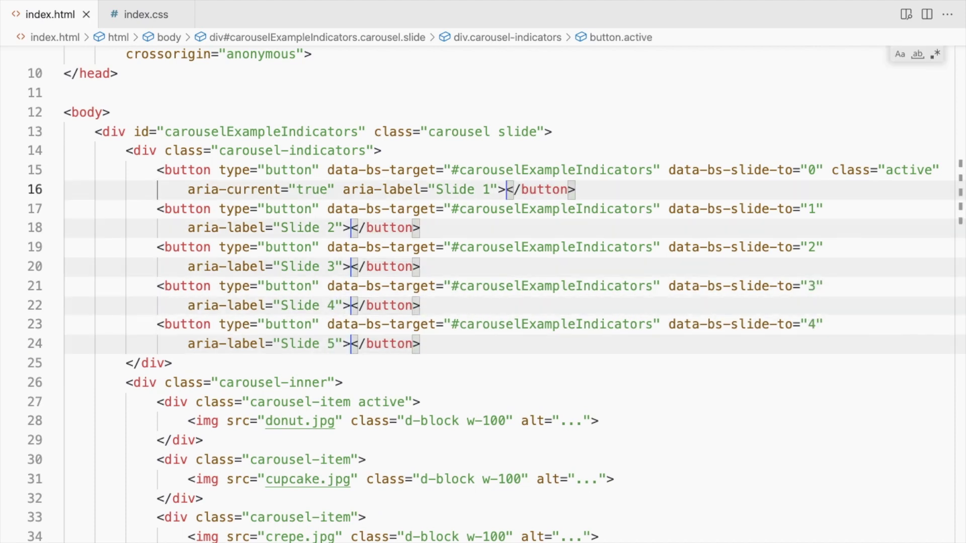
Step: Open a Live Preview of index.html and show the cupcake slide
right_click(580, 187)
click(600, 282)
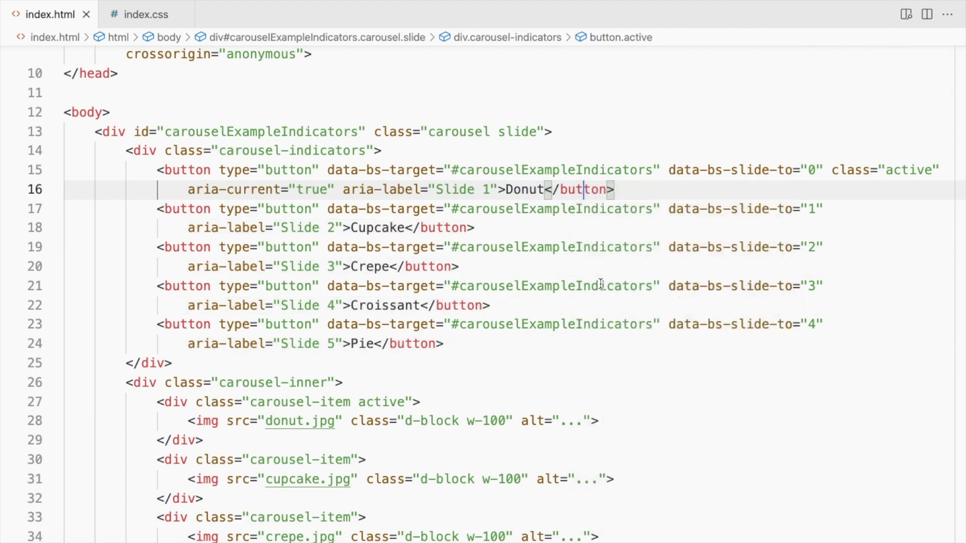
click(692, 518)
Step: Link index.css after the Bootstrap stylesheet and select the carousel-indicators class name
click(724, 521)
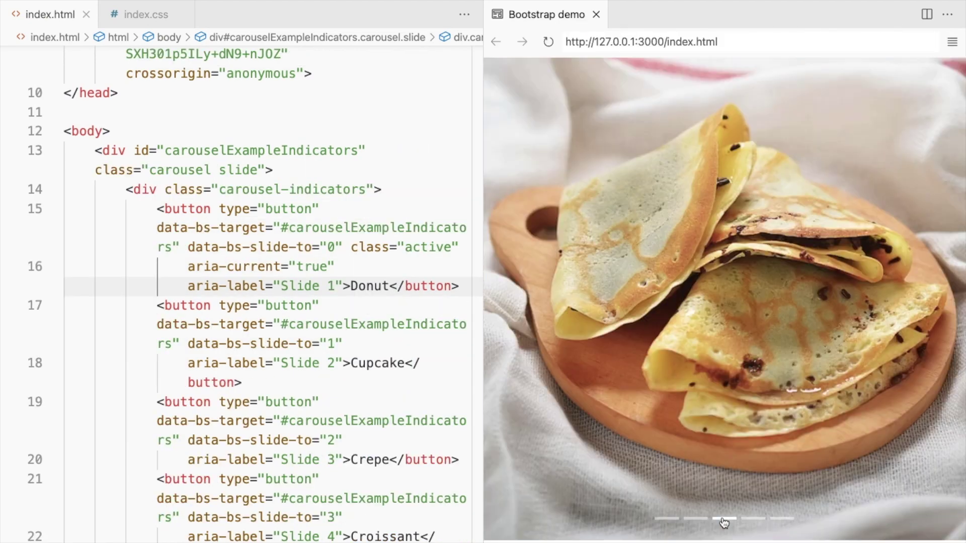
click(774, 520)
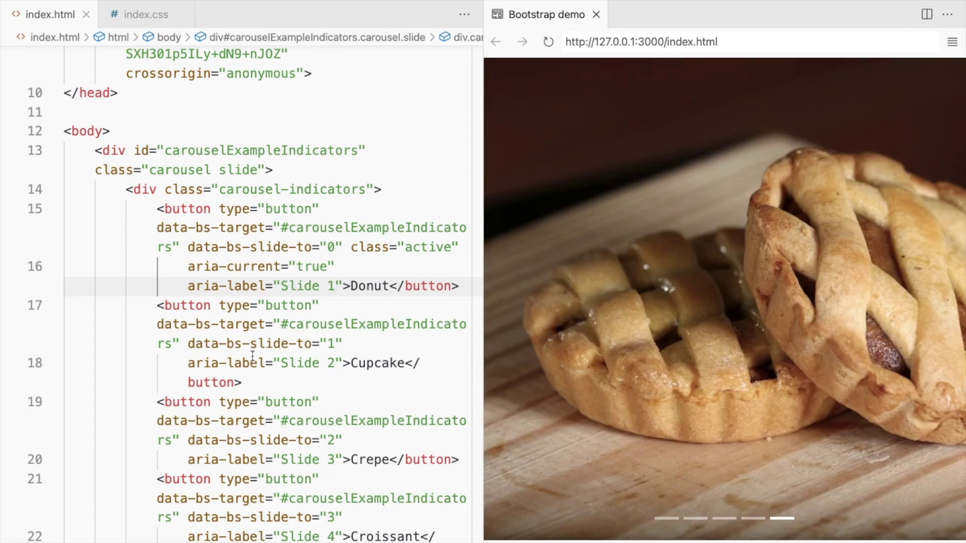
scroll(337, 151, up, 1)
scroll(332, 167, up, 3)
click(313, 199)
key(Return)
text(lin)
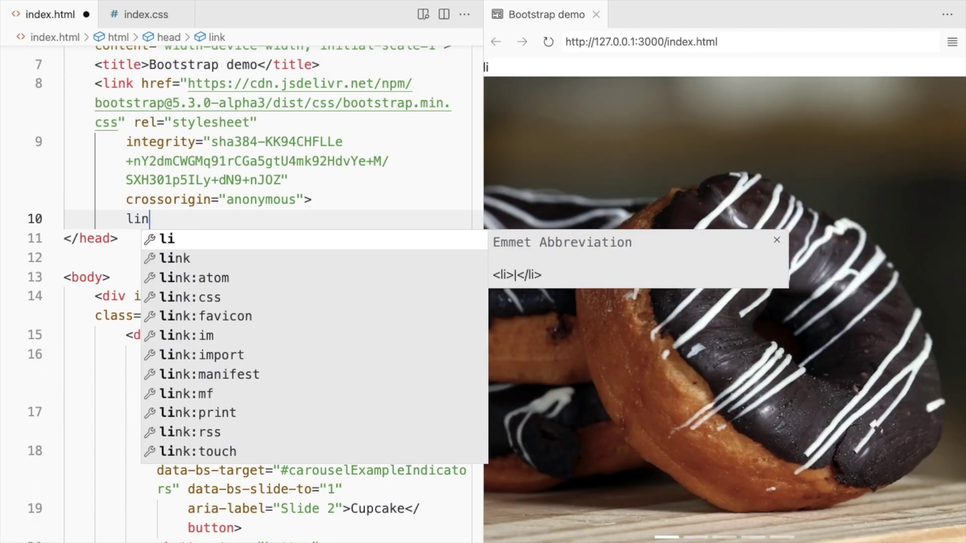
key(Down)
key(Return)
text(i)
key(Return)
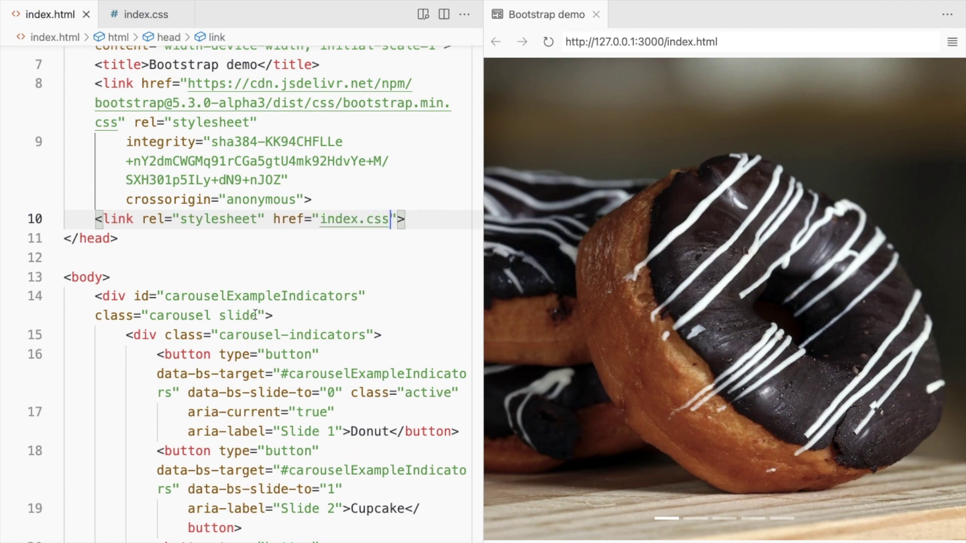
drag(365, 335, 220, 336)
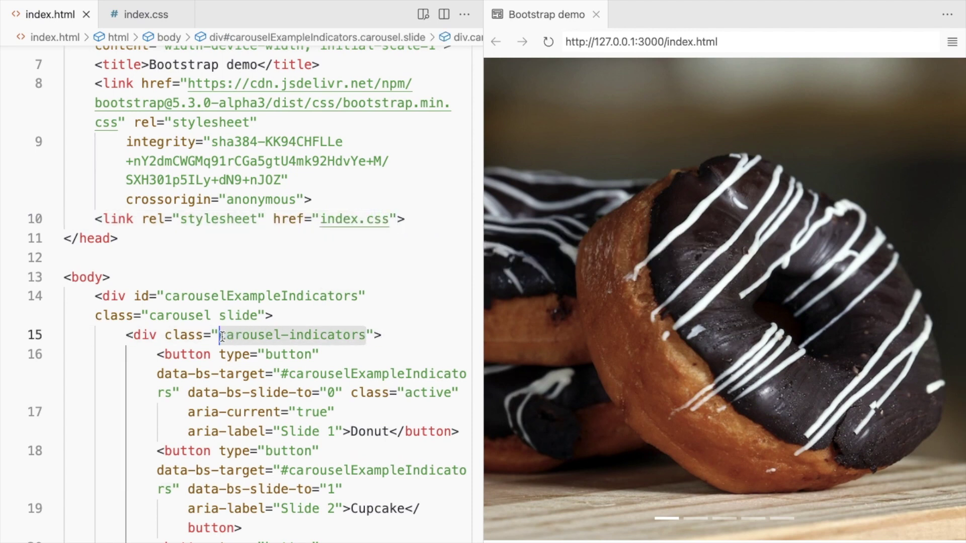
click(146, 19)
Step: Add a .carousel-indicators rule with position: unset
key(ctrl+v)
text({)
key(Return)
text(posi)
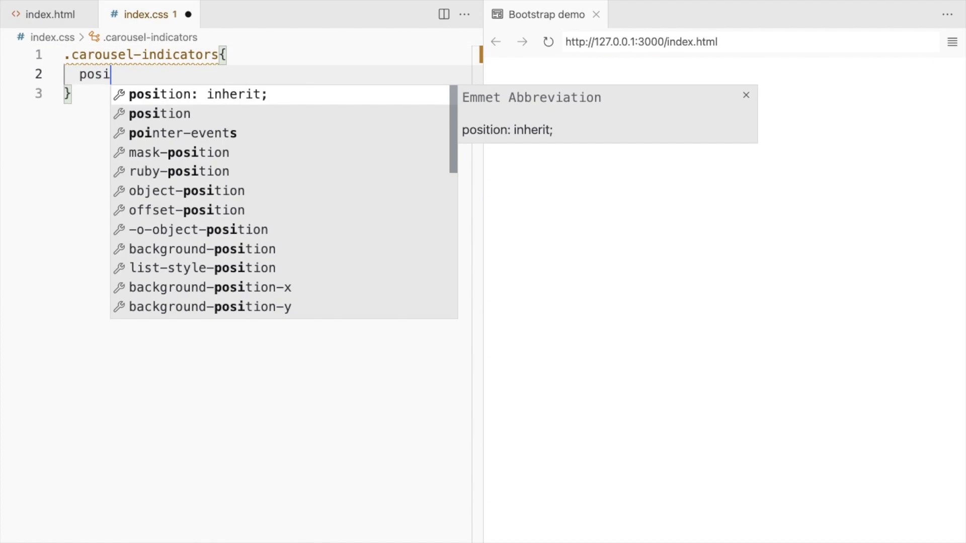
key(Down)
key(Return)
key(Return)
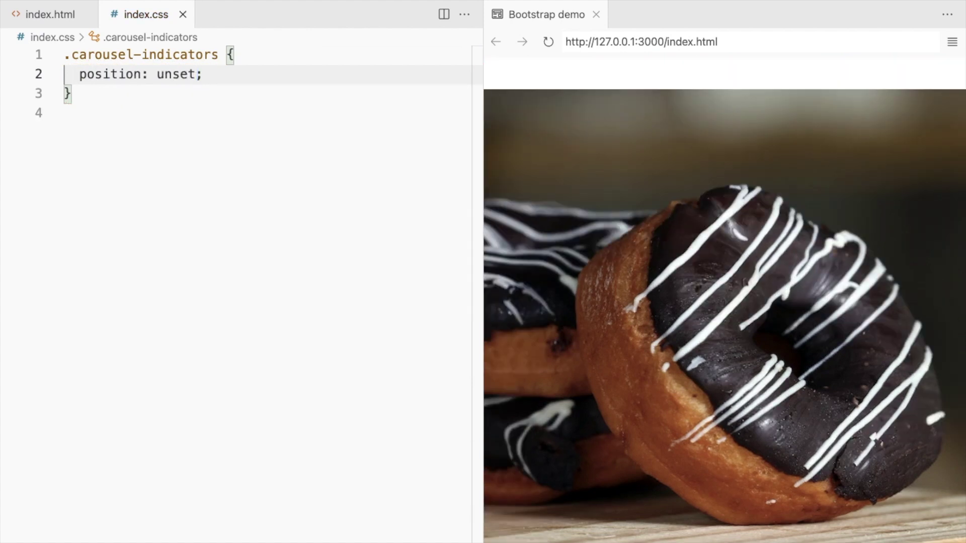
click(97, 105)
Step: Add a .carousel-indicators [data-bs-target] rule with text-indent: 0
click(50, 13)
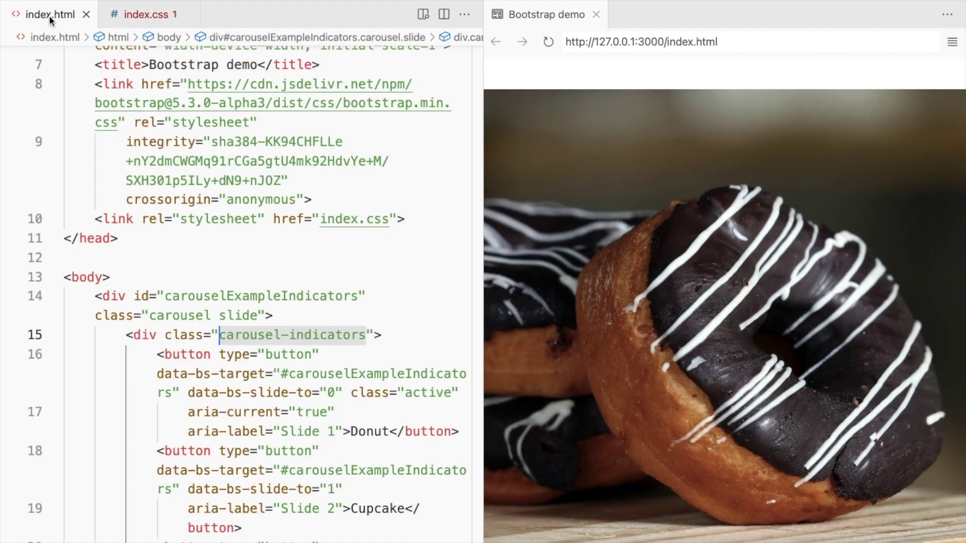
scroll(227, 227, down, 1)
click(158, 292)
key(ctrl+Tab)
key(ctrl+v)
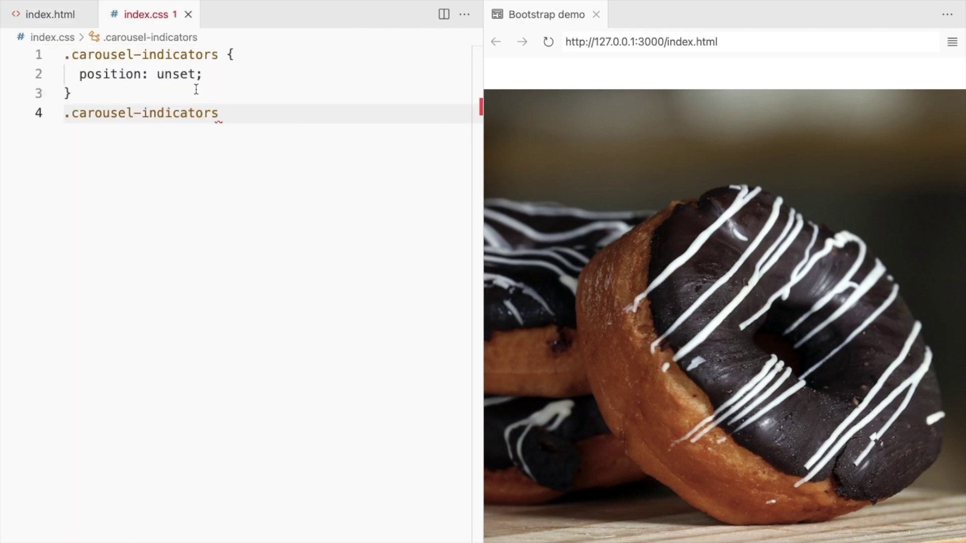
text({)
key(Return)
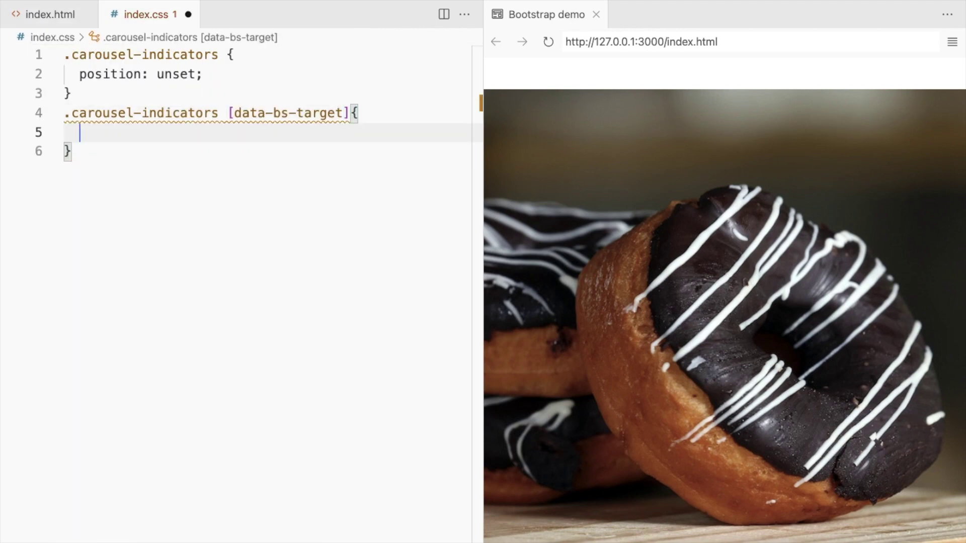
text(tex)
key(Return)
text(0;)
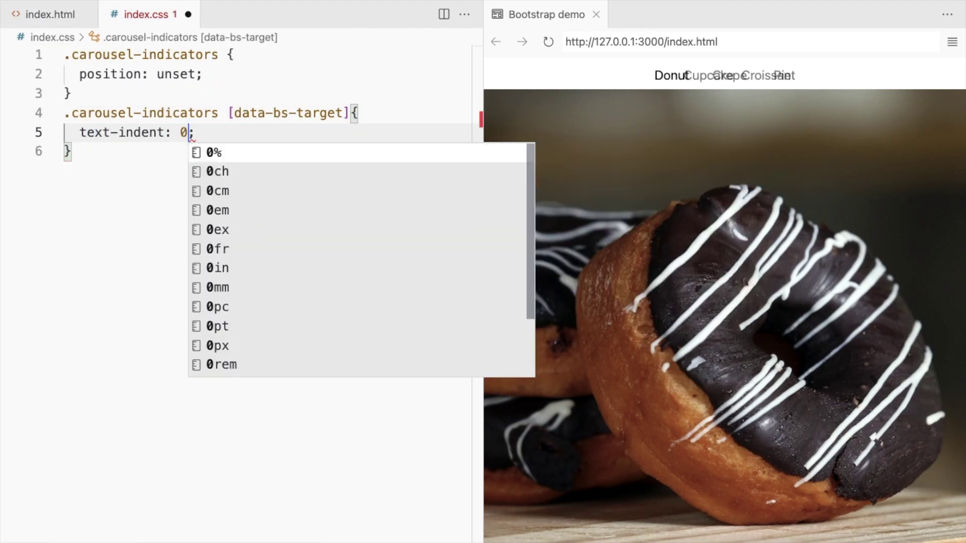
click(112, 131)
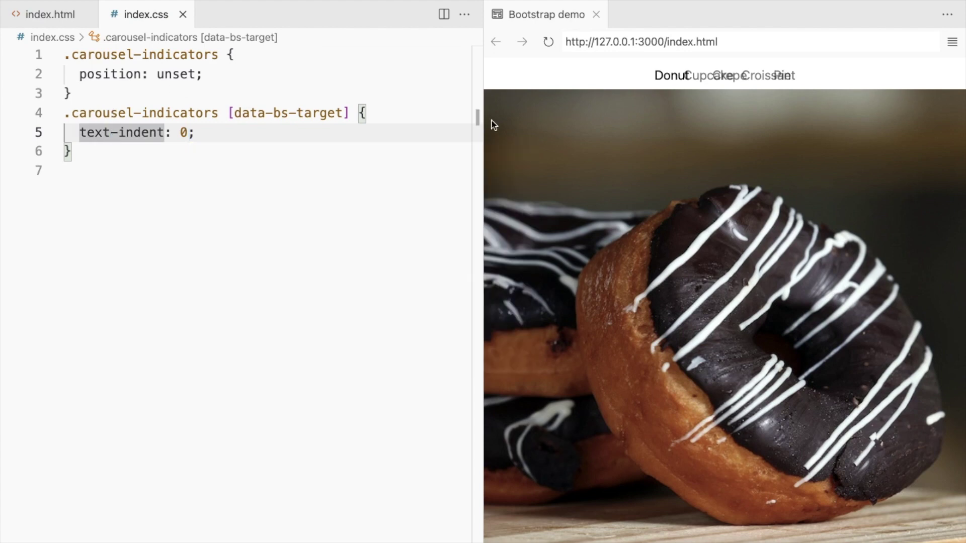
Step: Check the crepe and cupcake slides' text labels in the preview
click(737, 79)
click(710, 74)
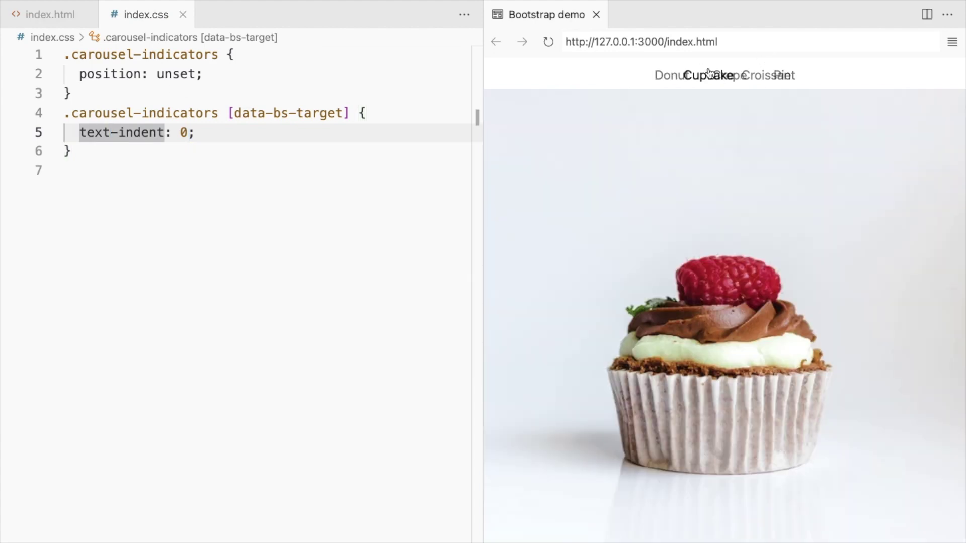
click(63, 23)
Step: Stack the indicators with flex-direction: column and check the pie, croissant and crepe slides
click(261, 235)
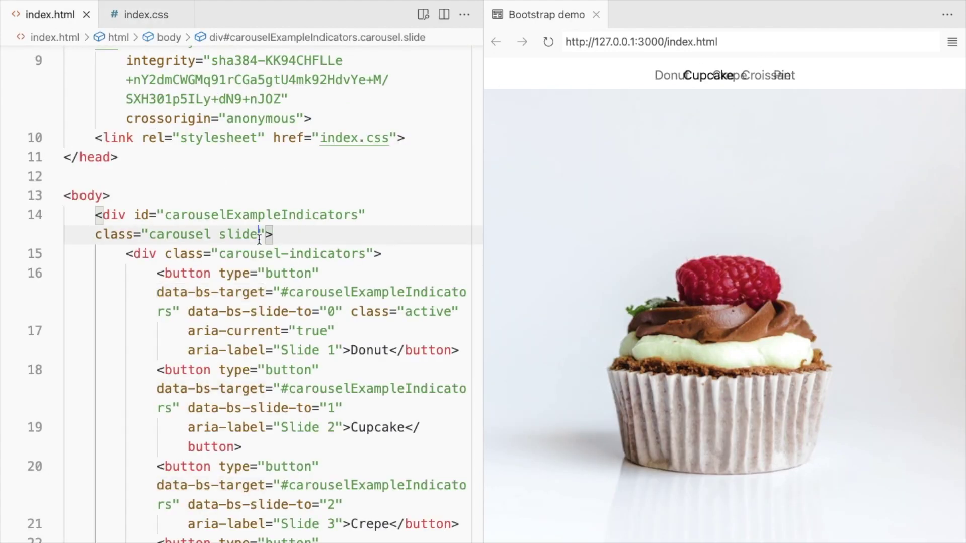
text(d-flex)
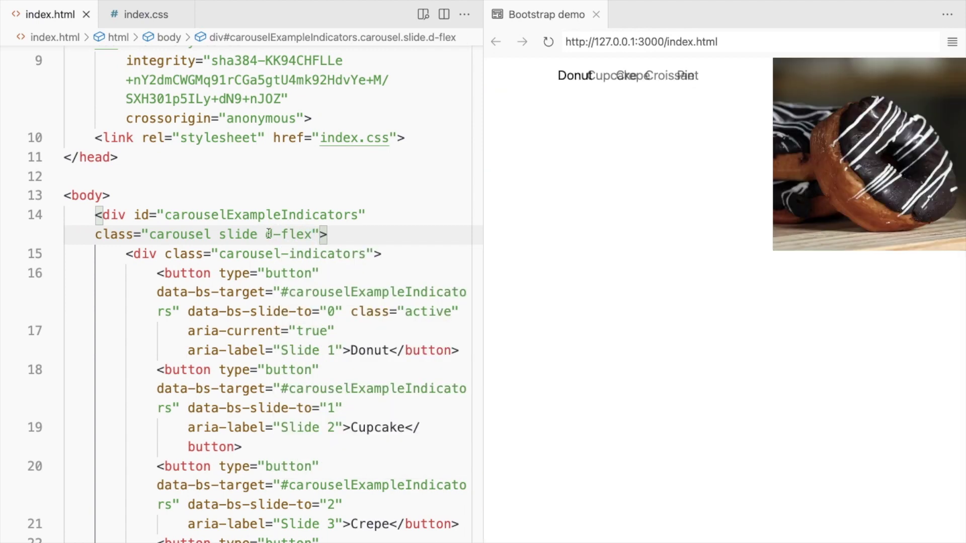
click(149, 22)
click(205, 75)
key(Return)
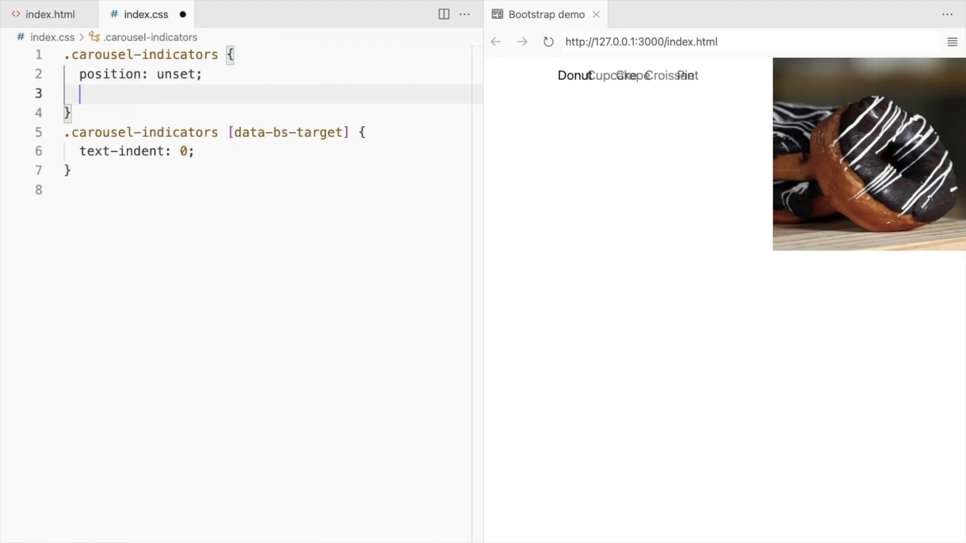
text(lex-d)
key(Return)
text(olumn)
key(Return)
click(580, 252)
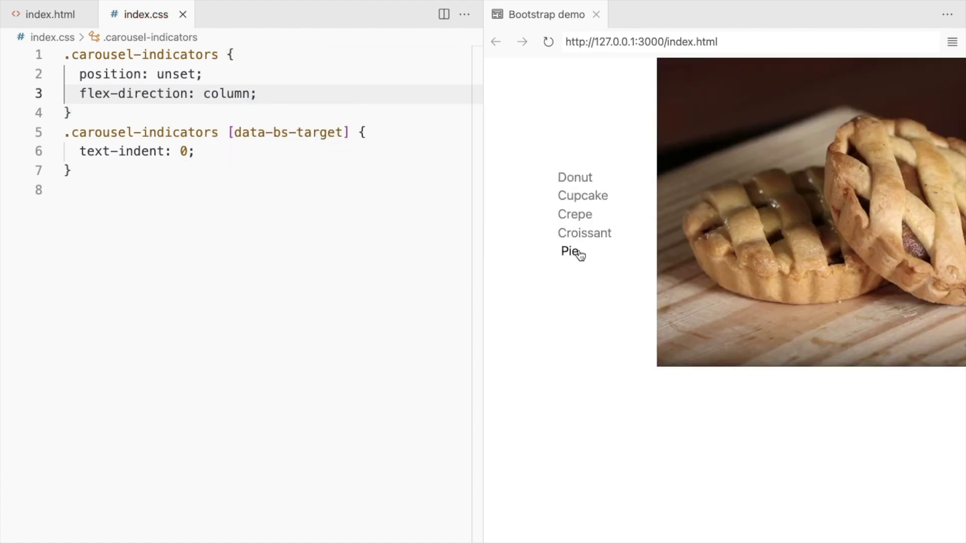
click(594, 235)
click(579, 217)
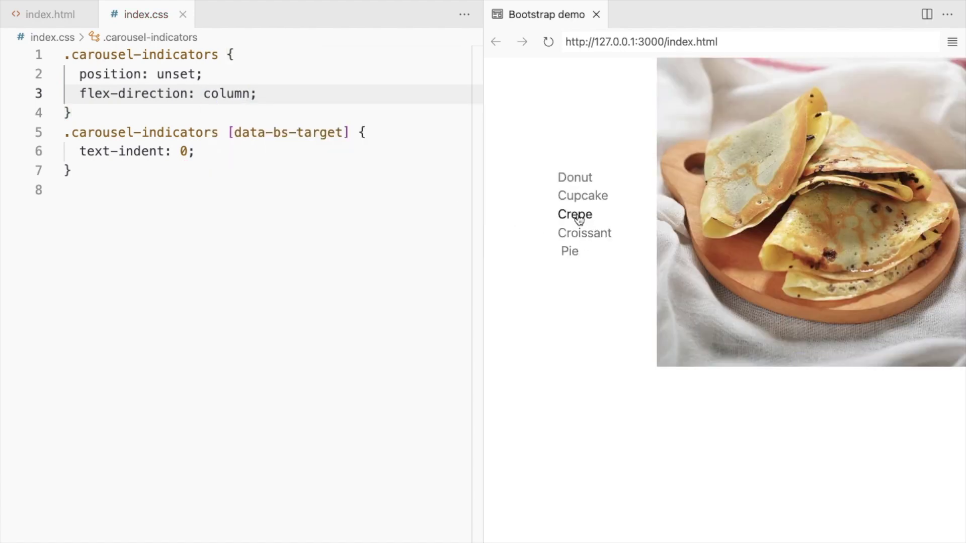
Step: Add width and height declarations to the indicator button rule
click(242, 153)
key(Return)
text(wid)
key(Return)
text(100%;)
key(End)
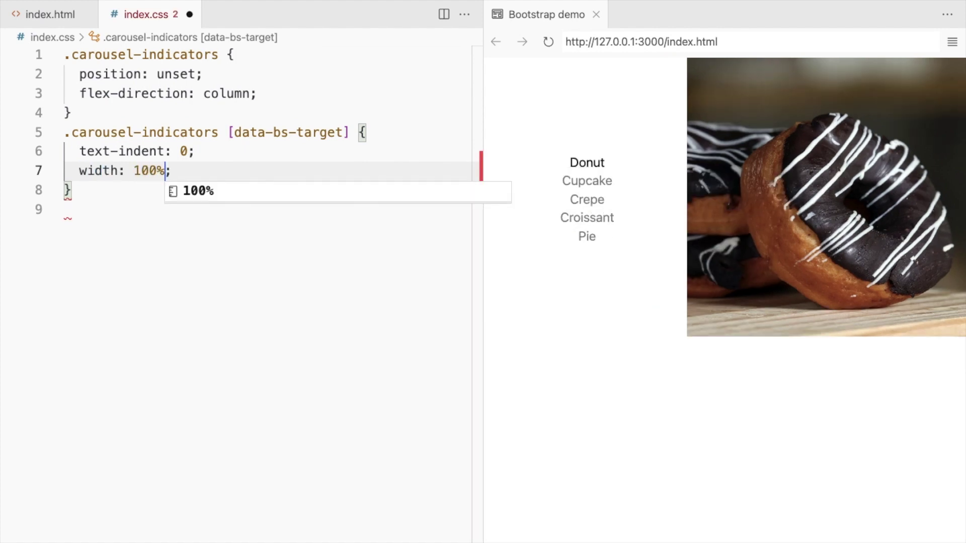
key(Return)
text(hei)
key(Return)
text(100%;)
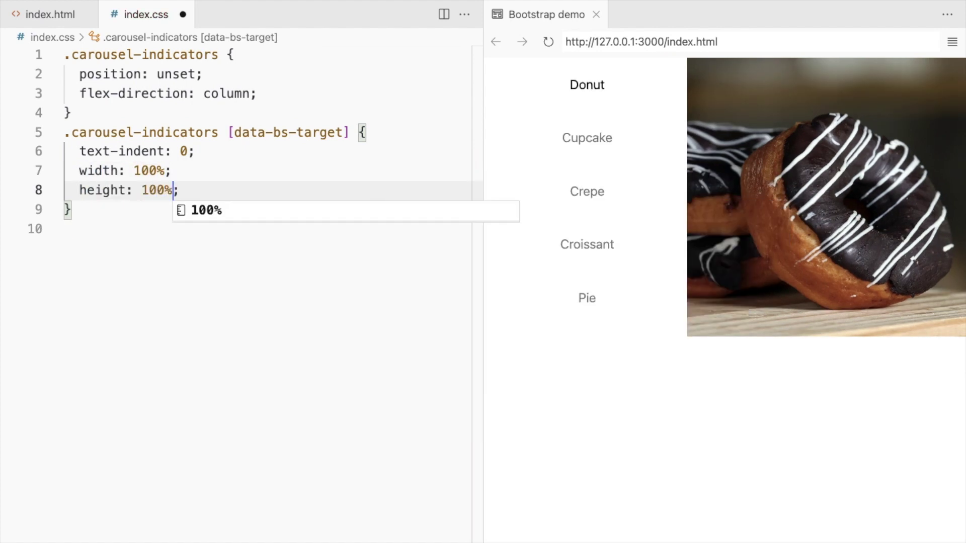
key(End)
key(Return)
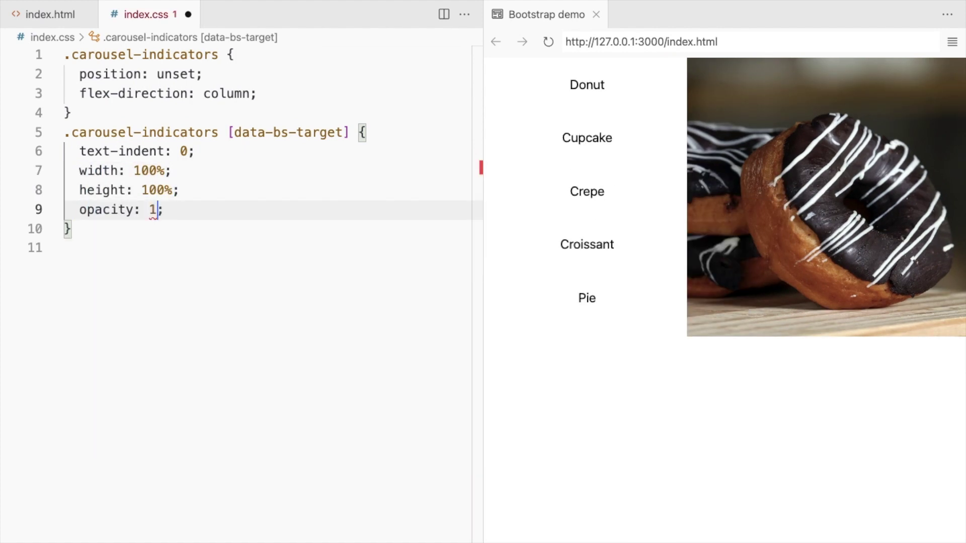
Step: Add a .carousel rule with background-color: beige and save
click(161, 234)
key(Return)
text(.carousel{)
key(Return)
text(bac)
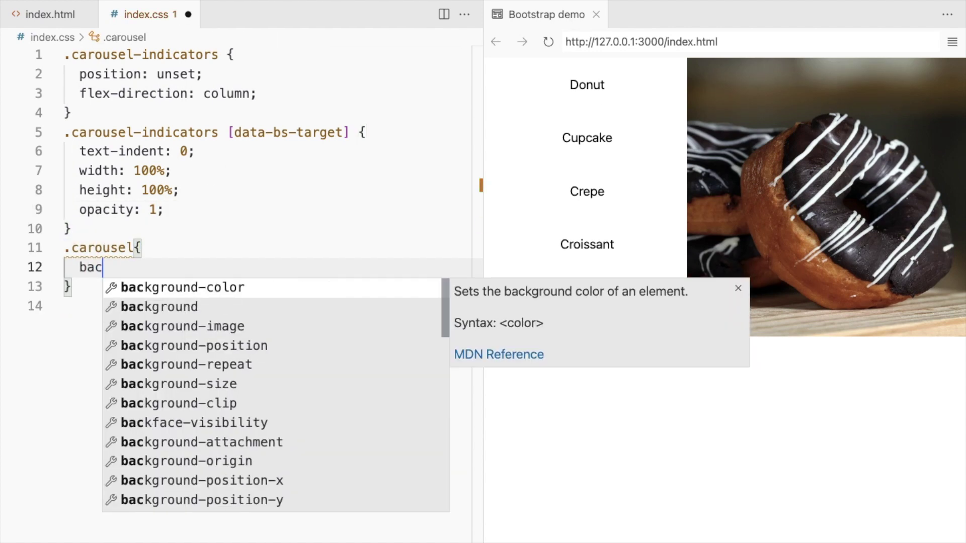
key(Return)
text(be)
key(Return)
key(ctrl+s)
Step: Give indicator buttons background-color: transparent and border-bottom: 1px solid #000
click(177, 209)
key(Return)
text(bac)
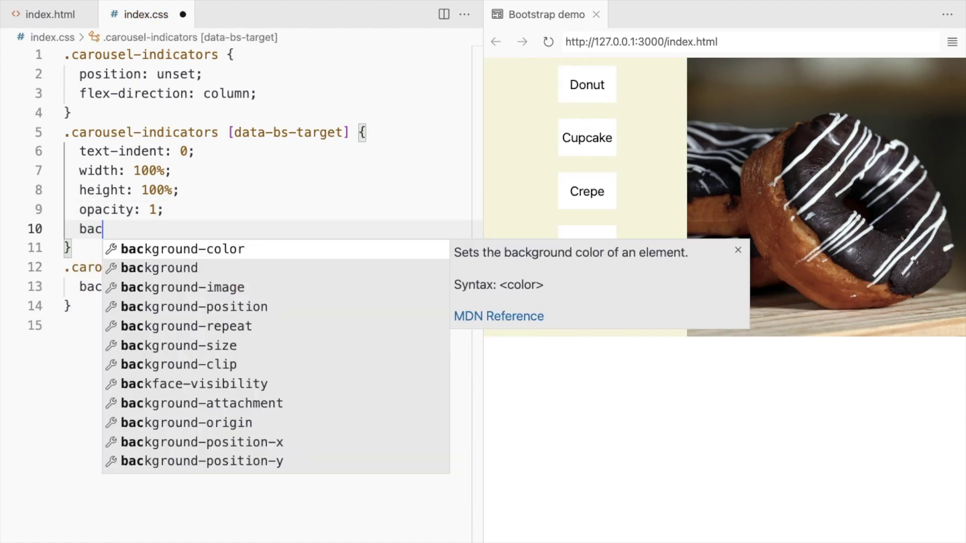
key(Return)
text(tra)
key(Return)
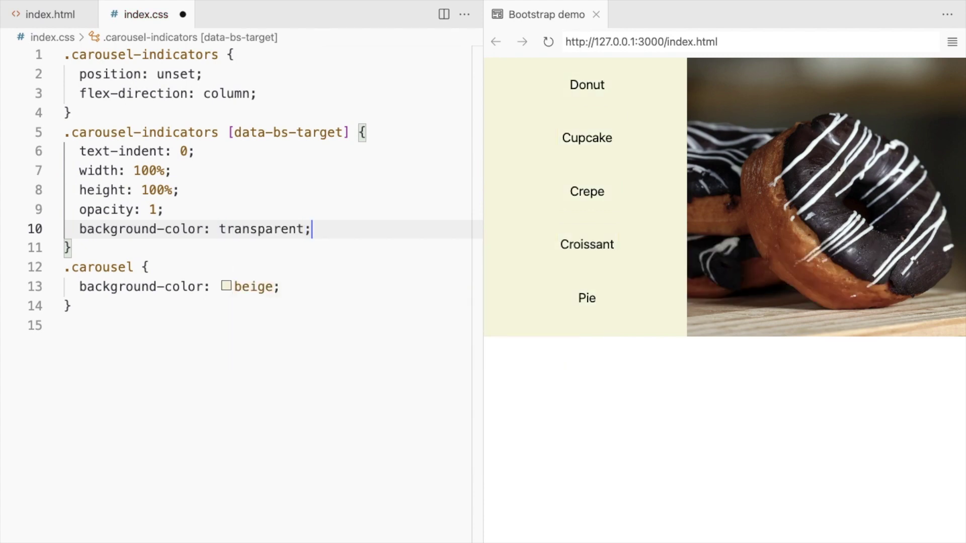
key(Return)
text(border-b)
key(Return)
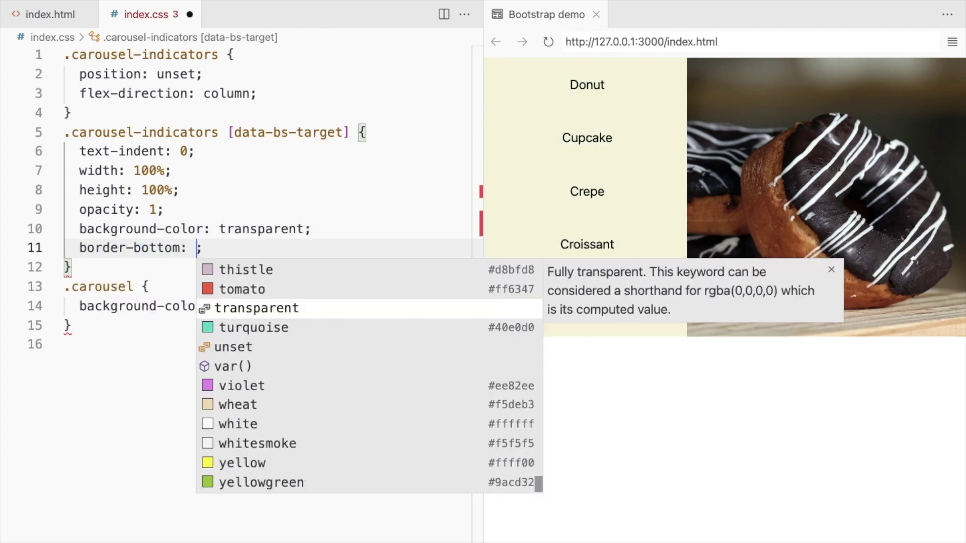
text(1px solid #000)
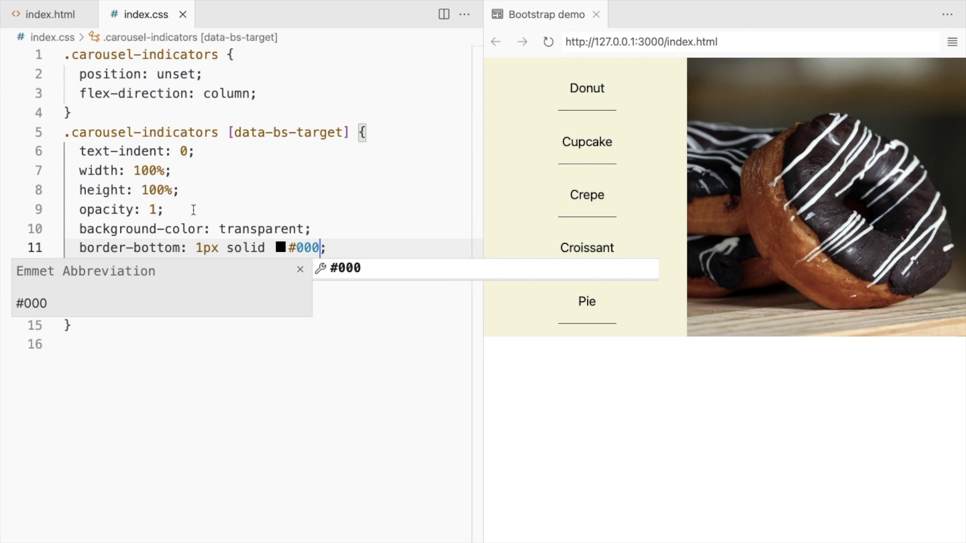
click(234, 192)
Step: Give .carousel-indicators width: 100%, margin: 0 and padding: 1em
click(285, 96)
key(Return)
text(width)
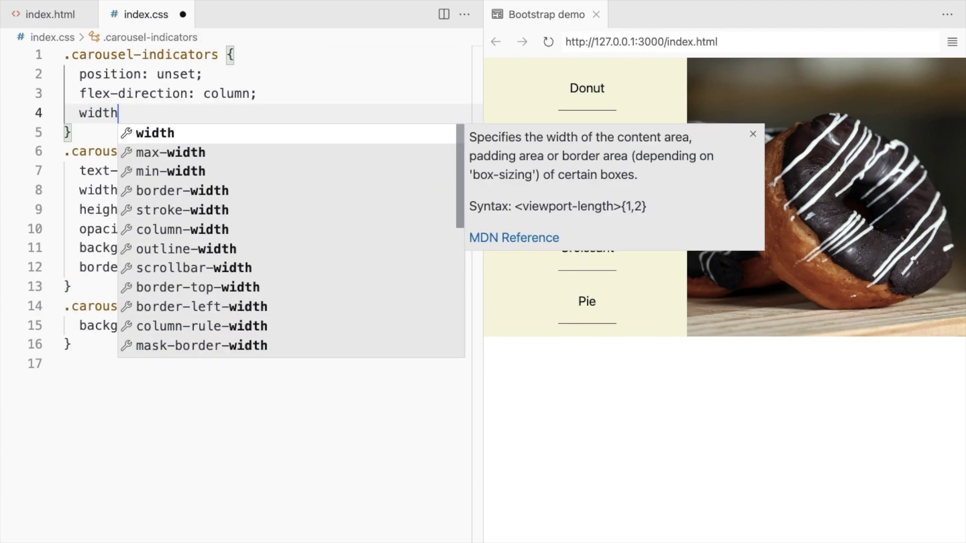
key(Return)
text(100%;)
key(Return)
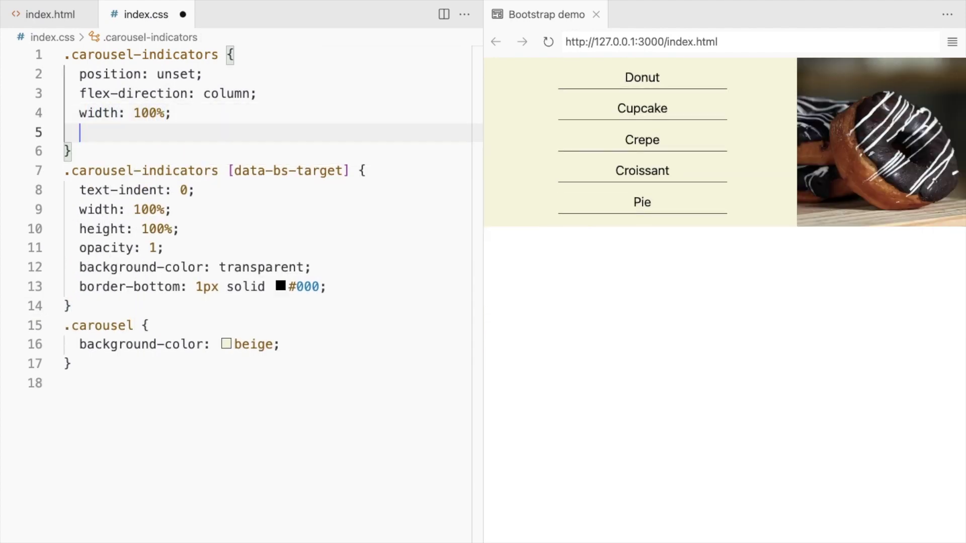
text(mar)
key(Return)
text(0;)
click(197, 470)
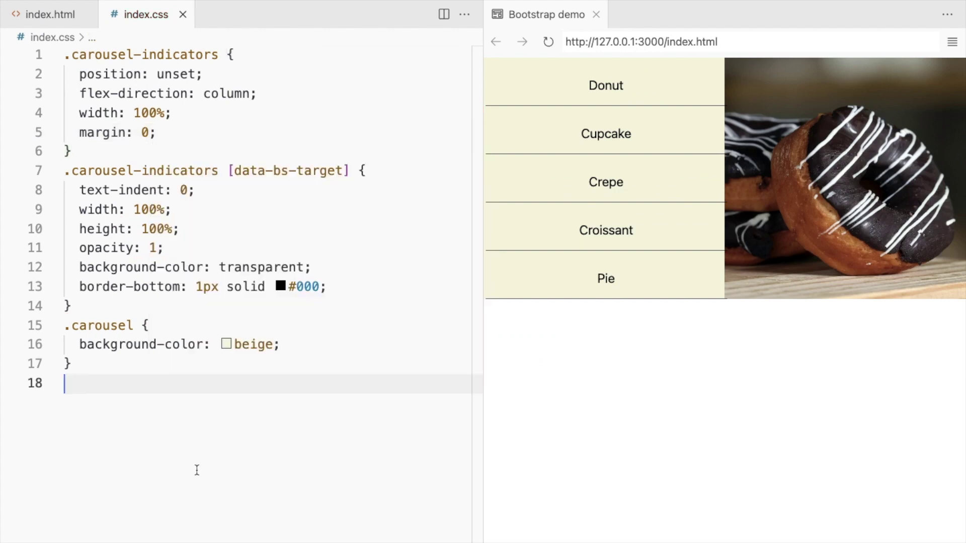
click(189, 137)
key(Return)
text(pad)
key(Return)
text(1em;)
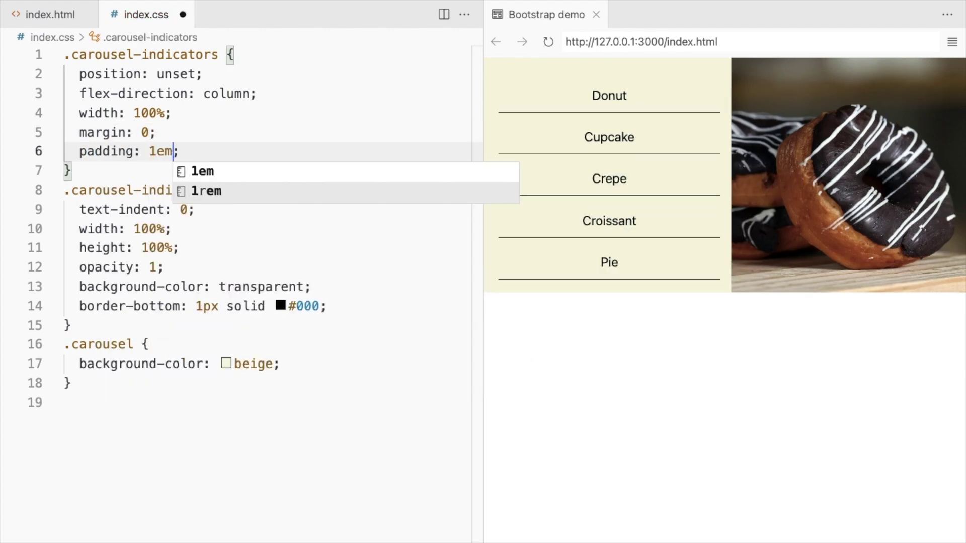
click(243, 241)
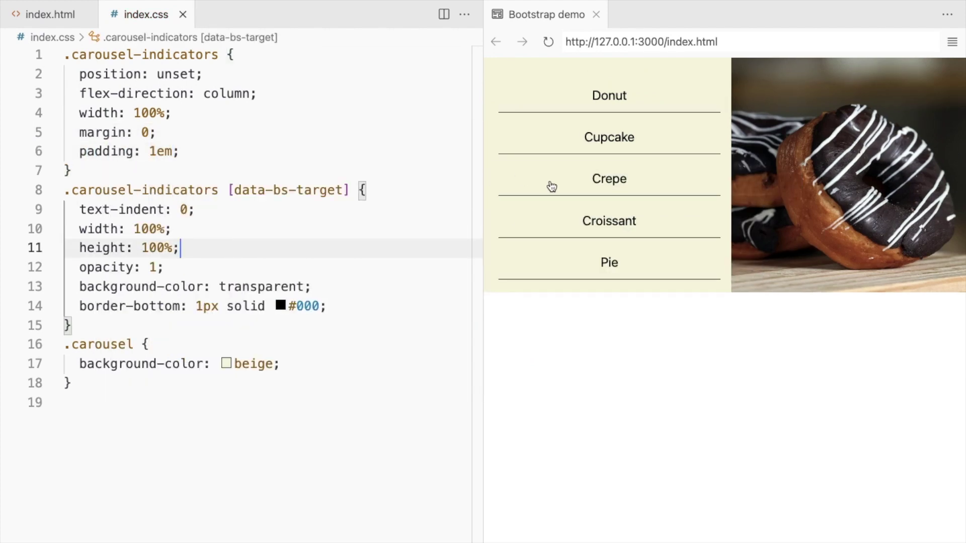
click(585, 193)
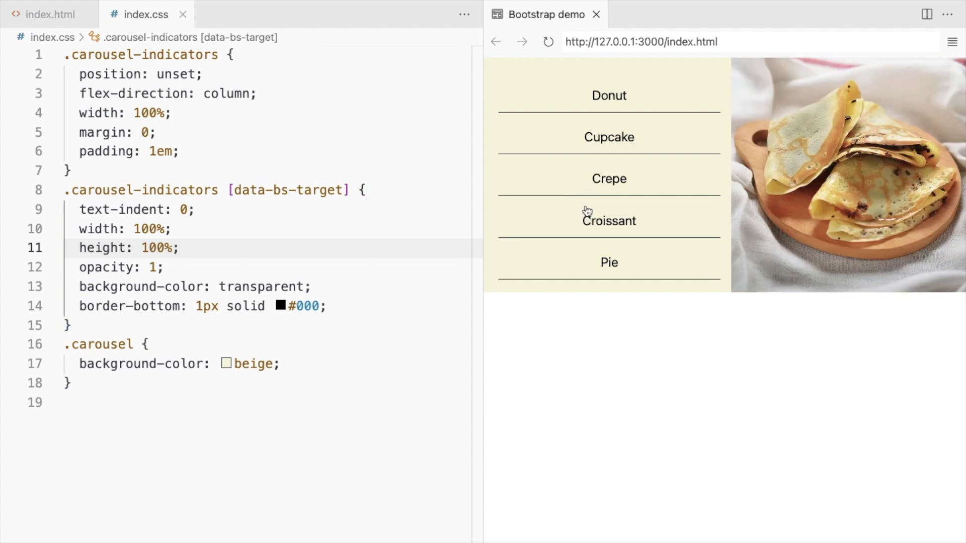
Step: Add border-top: 0 to the indicator buttons, save, and check the preview
click(370, 307)
key(Return)
text(bo)
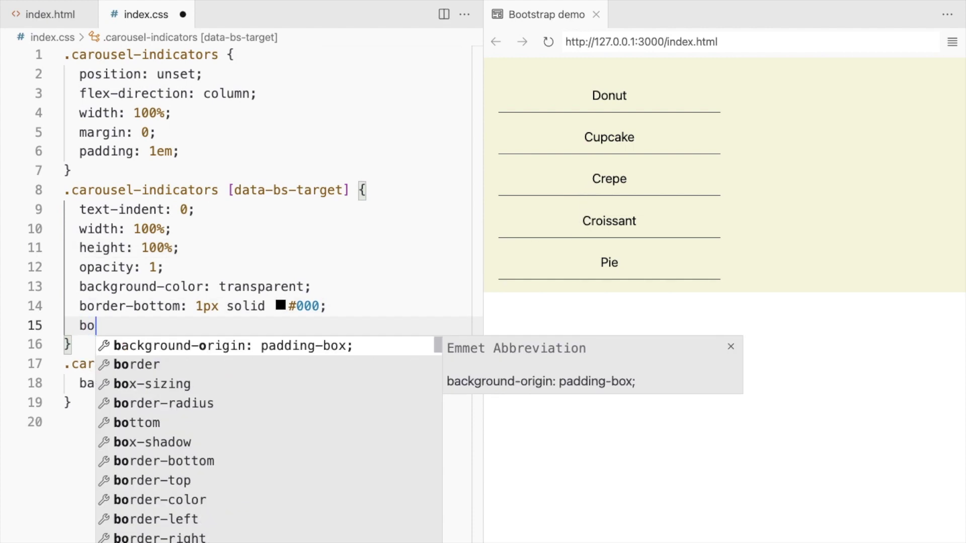
text(rder-t)
key(Return)
text(0;)
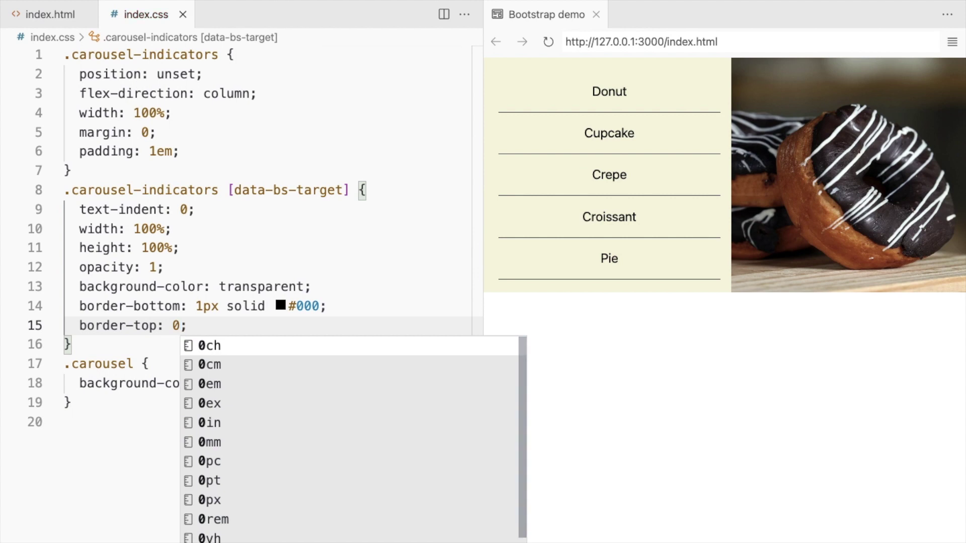
key(ctrl+s)
click(457, 228)
mouse_move(481, 293)
mouse_down()
mouse_move(548, 296)
mouse_move(191, 320)
mouse_move(315, 287)
mouse_move(515, 252)
mouse_up()
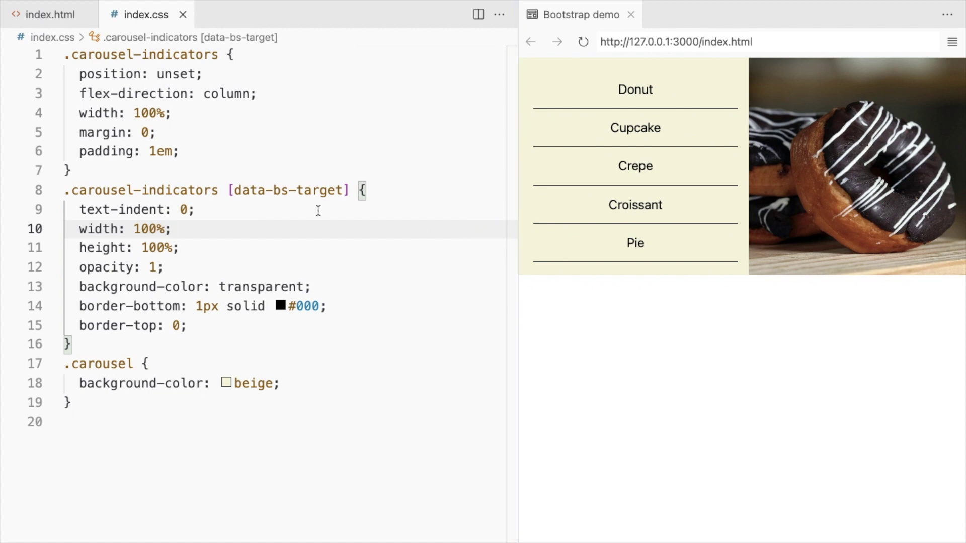
Step: Copy the indicator button selector and paste it below the button rule
drag(350, 190, 64, 191)
key(ctrl+c)
click(82, 344)
key(Return)
key(ctrl+v)
text({)
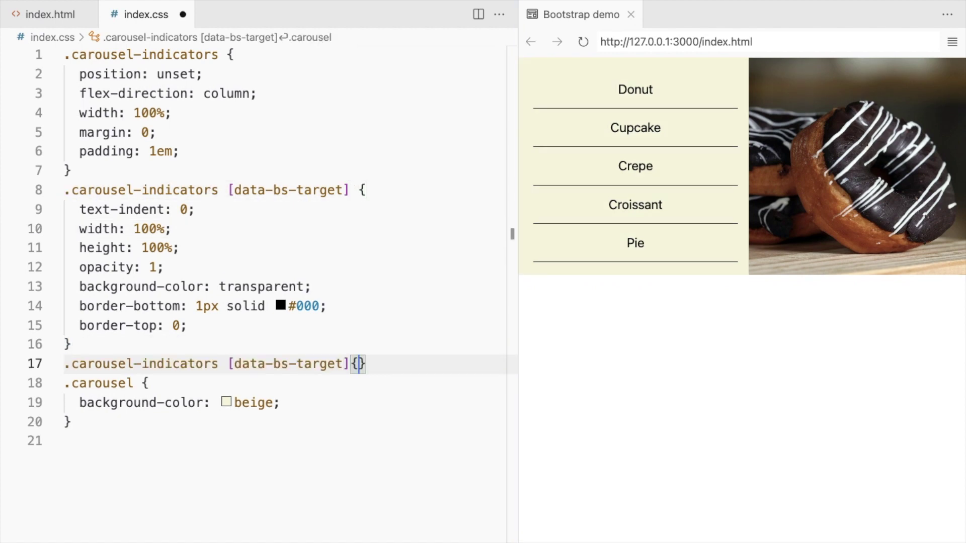
Step: Append .active with color: darkgoldenrod, save, and test the Crepe and Croissant indicators
key(BackSpace)
text(.active{)
key(Return)
text(c)
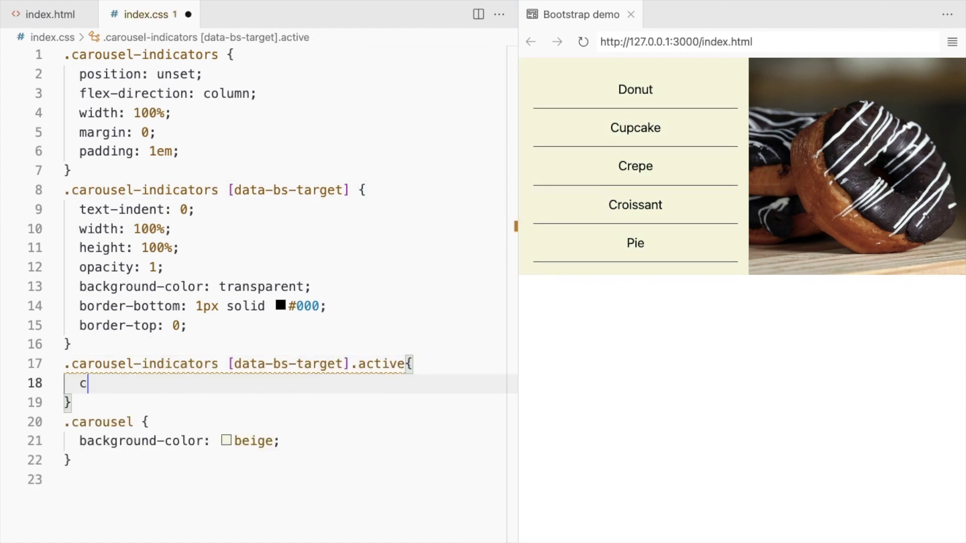
text(olo)
key(Return)
text(darkgoldenrod;)
key(ctrl+s)
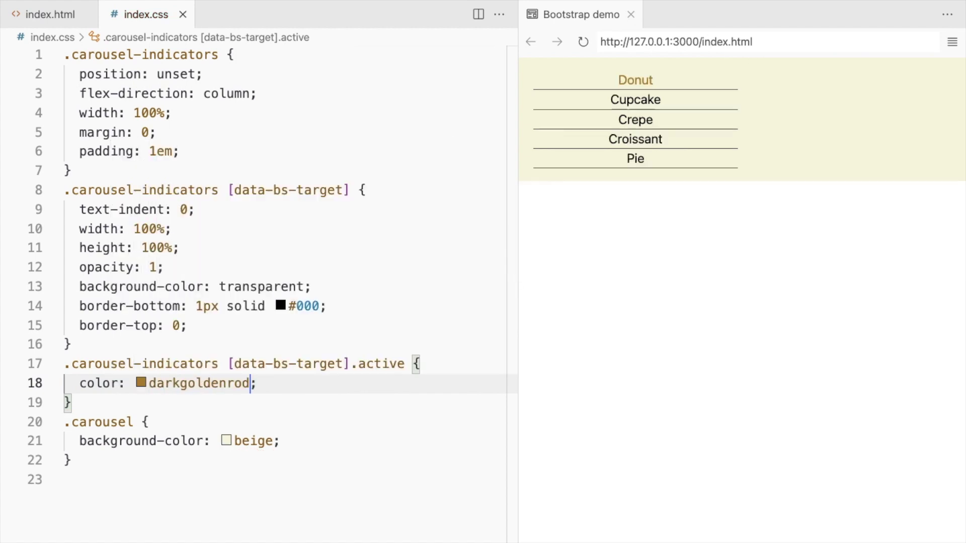
click(624, 161)
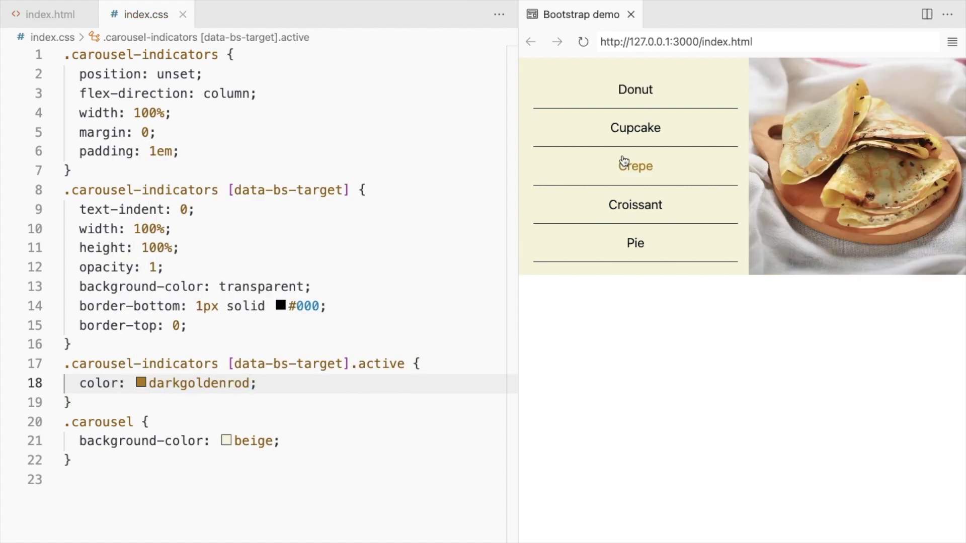
click(632, 202)
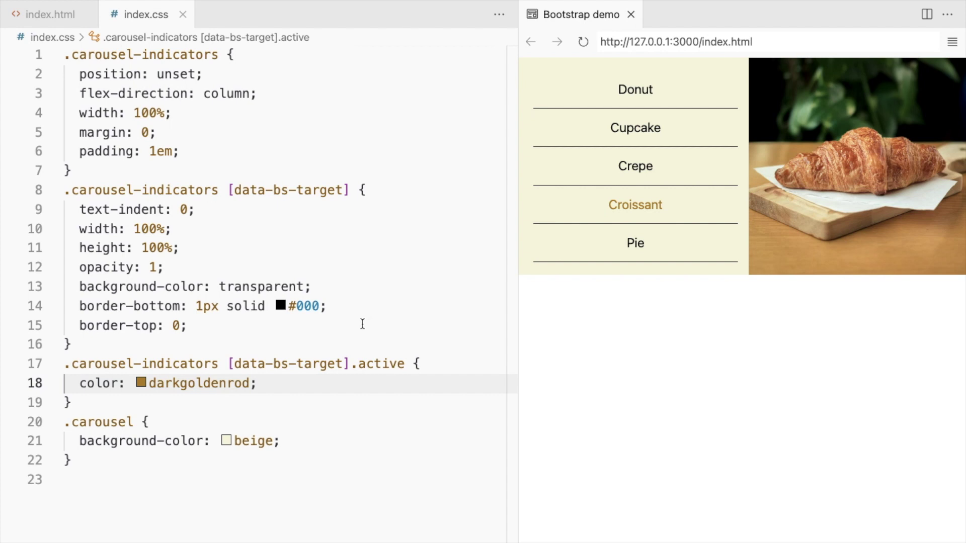
drag(518, 321, 493, 321)
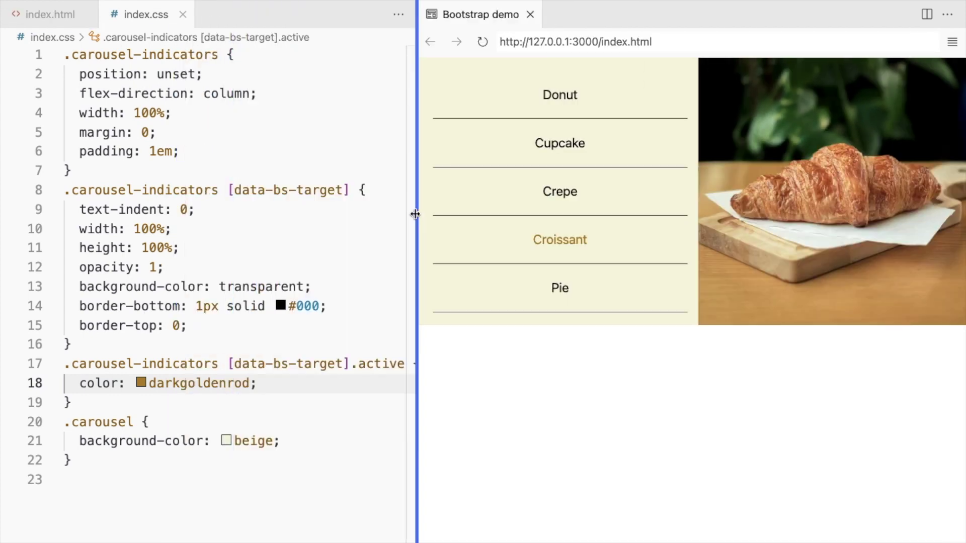
scroll(222, 406, down, 3)
Step: Add a .carousel-inner img rule with max-height: 400px and test by resizing
click(223, 290)
key(Return)
text(.carouse)
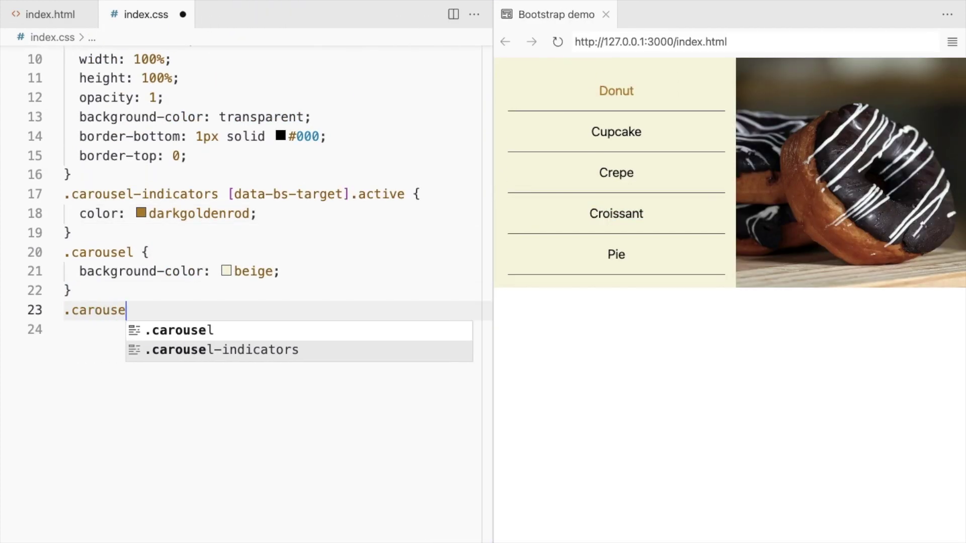
text(l-inner img{)
key(Return)
text(m)
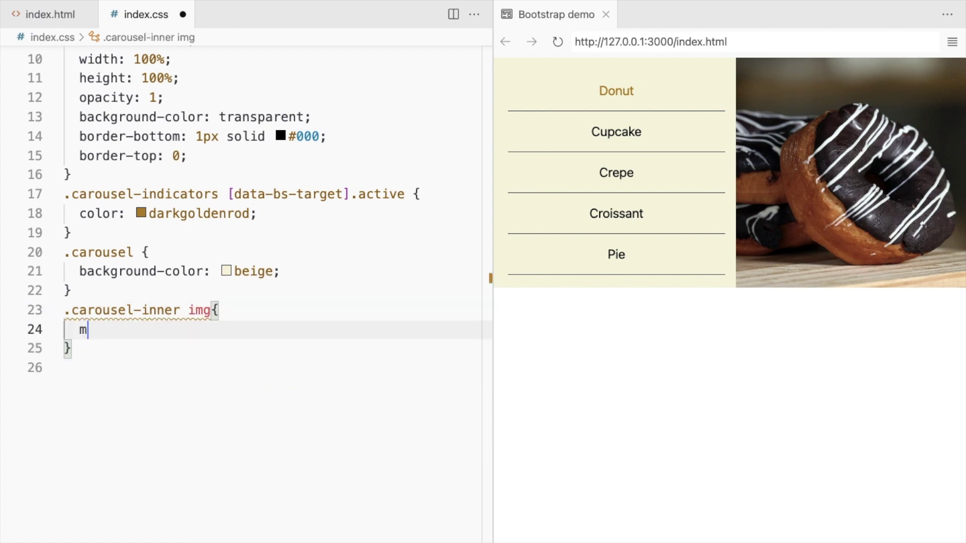
text(ax-h)
key(Return)
text(400px;)
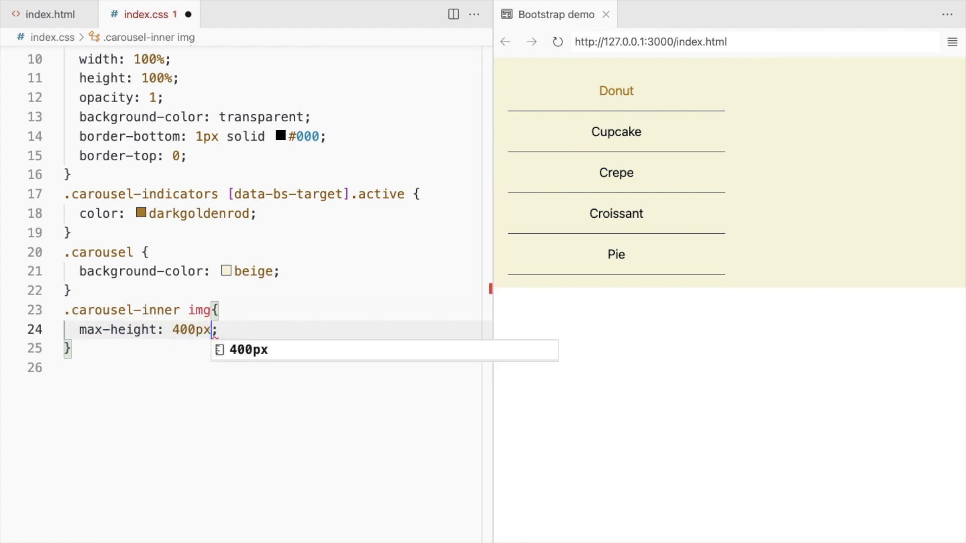
key(ctrl+s)
click(582, 425)
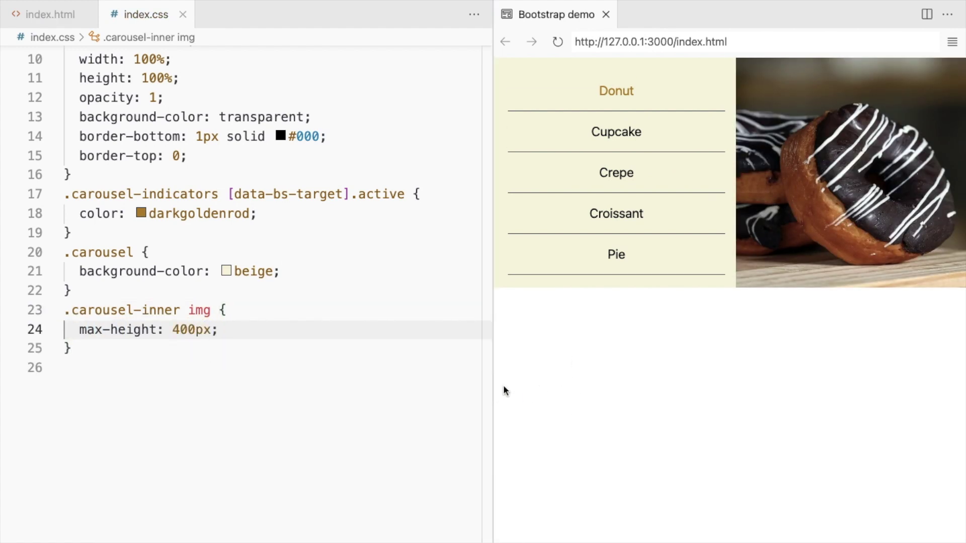
drag(505, 390, 25, 373)
drag(249, 364, 492, 354)
Step: Add max-width: 100% to the image rule
key(Return)
text(max-w)
key(Return)
text(100%;)
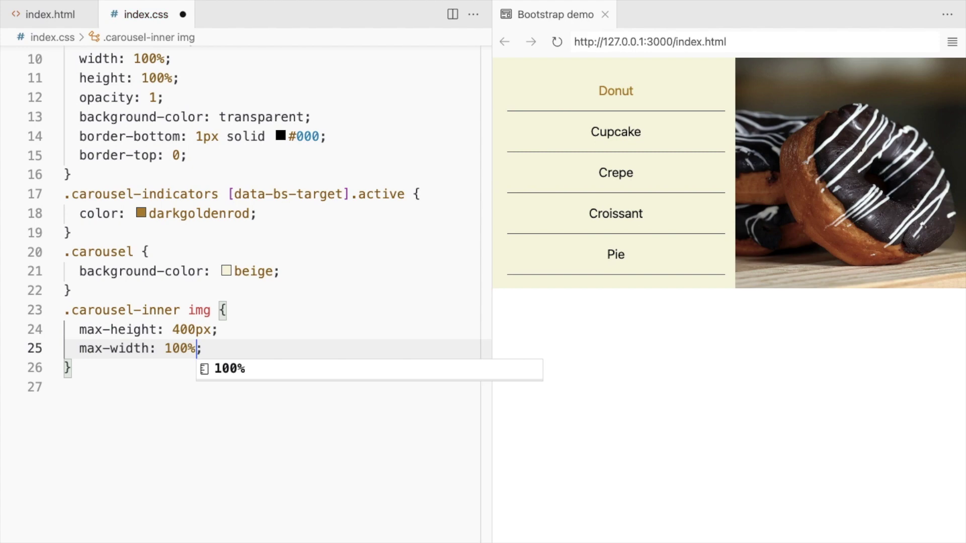
key(Escape)
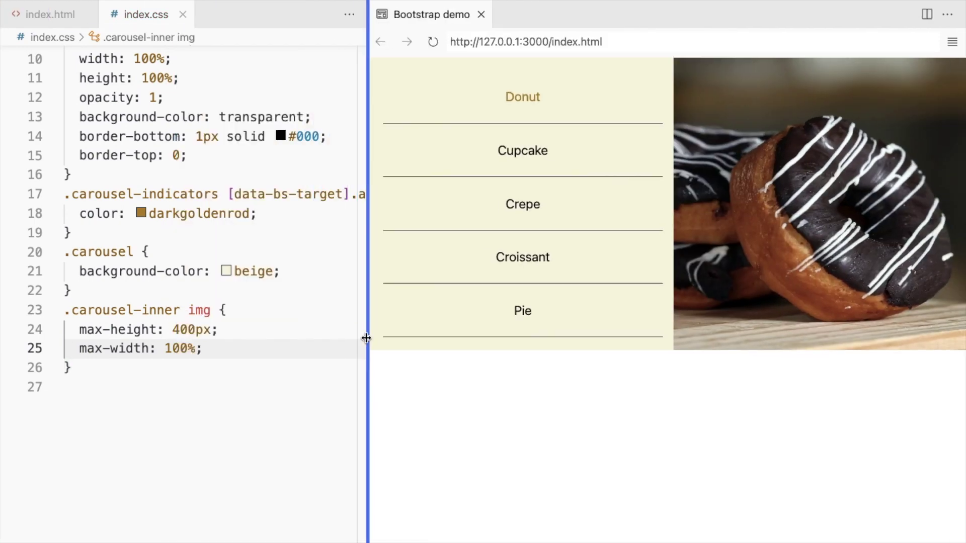
drag(487, 328, 461, 333)
Step: Delete the w-100 class from every slide image in index.html
click(51, 15)
scroll(302, 303, down, 5)
scroll(302, 303, down, 1)
drag(345, 261, 297, 261)
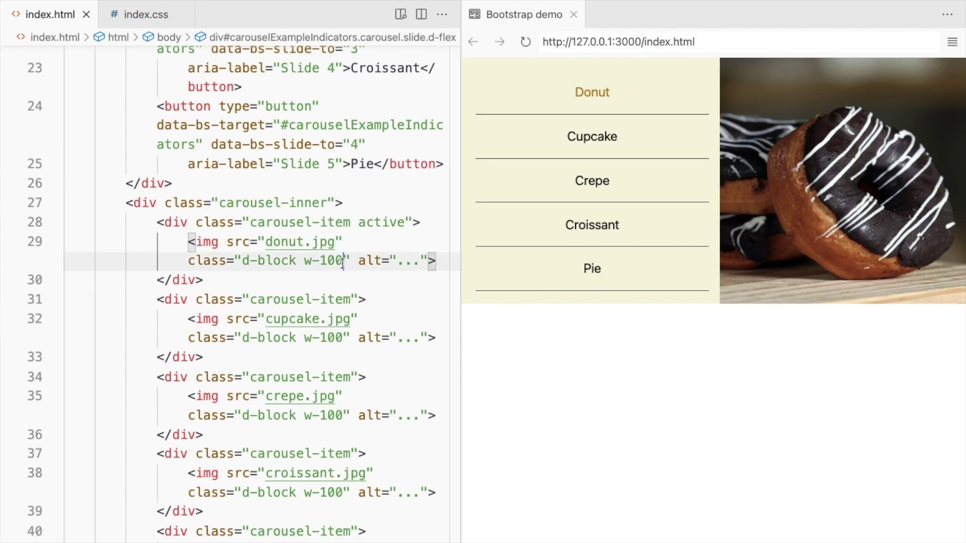
key(super+d)
key(BackSpace)
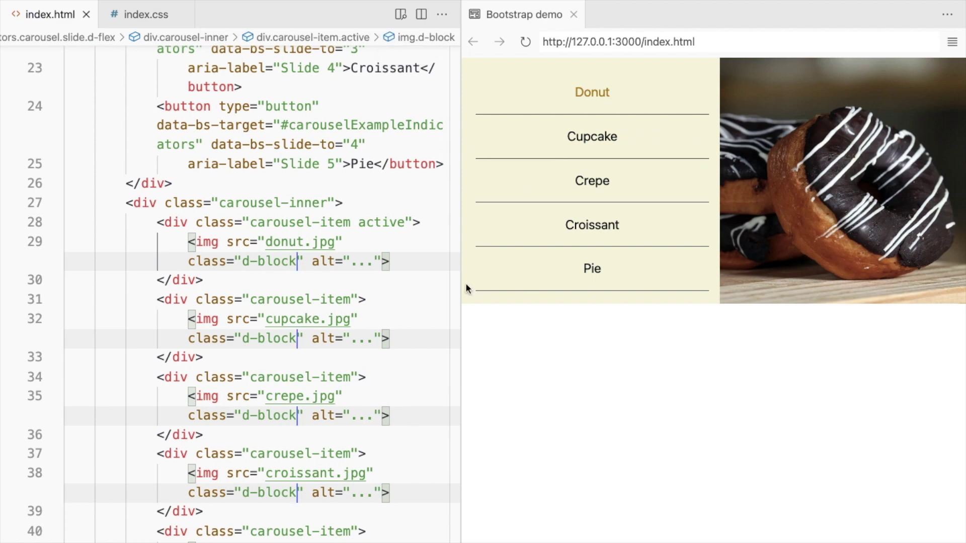
mouse_move(460, 389)
mouse_down()
mouse_move(89, 375)
mouse_move(395, 318)
mouse_up()
Step: Add padding: 1em to the .carousel-inner img rule
click(139, 14)
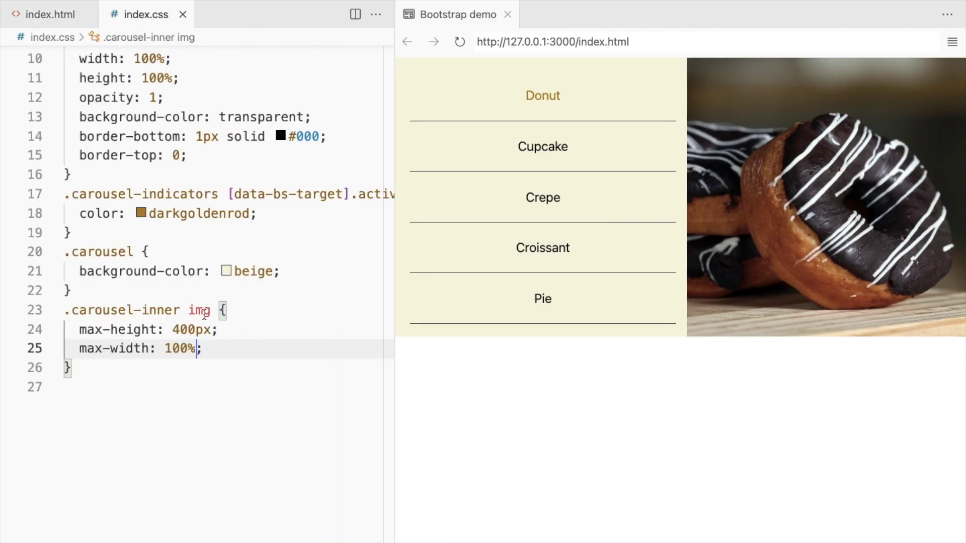
key(Return)
text(padd)
key(Return)
text(1em;)
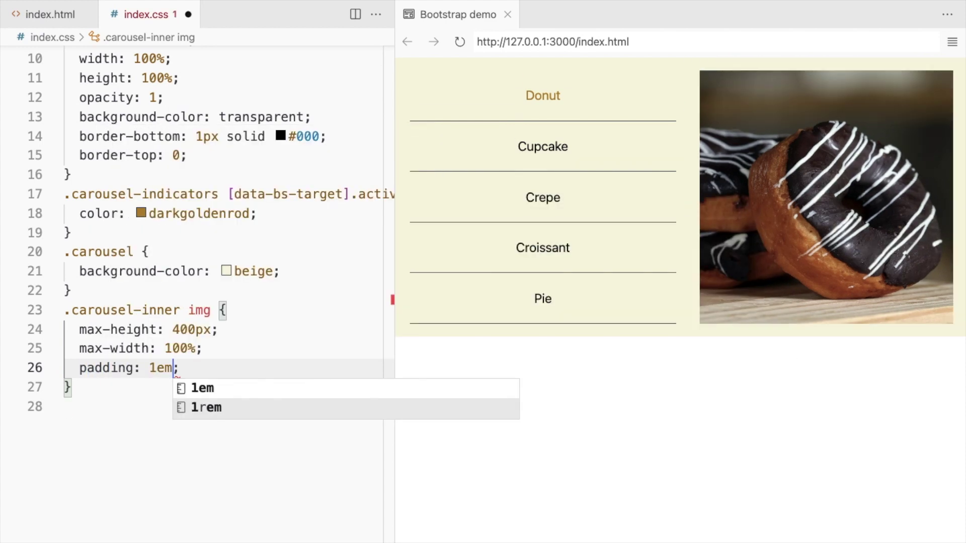
key(Escape)
mouse_move(394, 458)
mouse_down()
mouse_move(73, 442)
mouse_move(417, 381)
mouse_up()
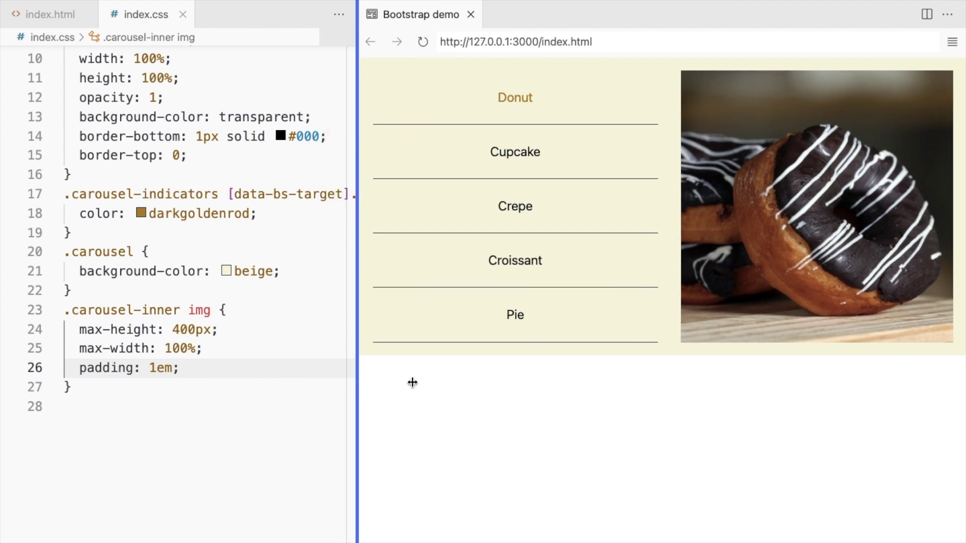
click(182, 388)
key(Return)
text(@me)
key(Return)
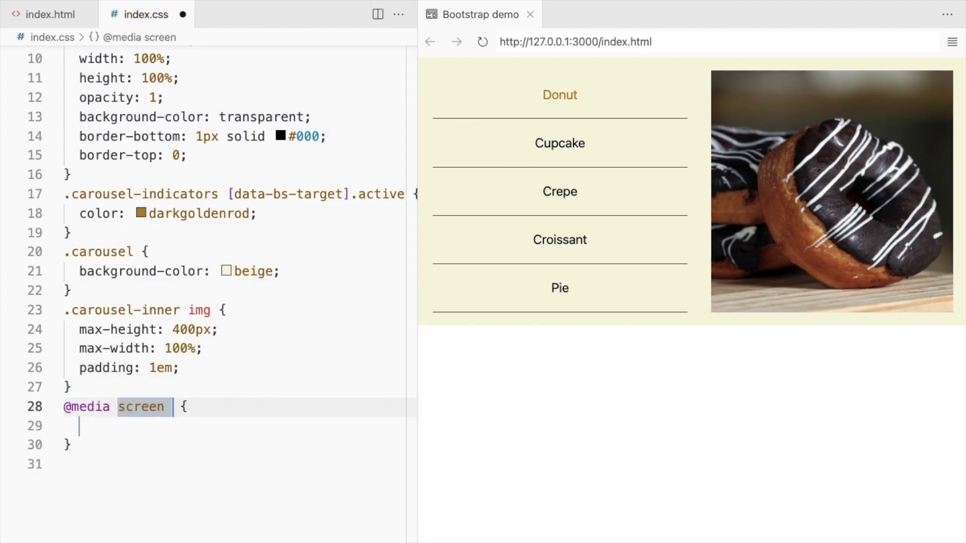